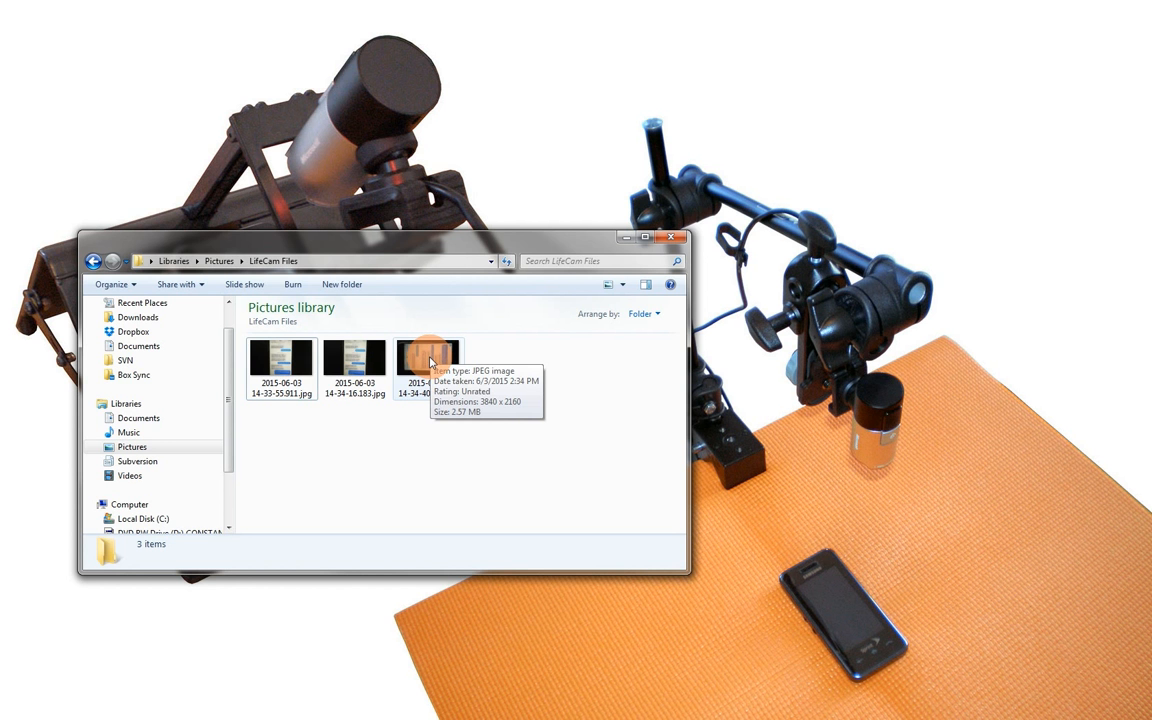
- Check the dimensions and file sizes of the captured JPEG images in the LifeCam Files folder
{"action": "mouse_move", "coordinate": [274, 377]}
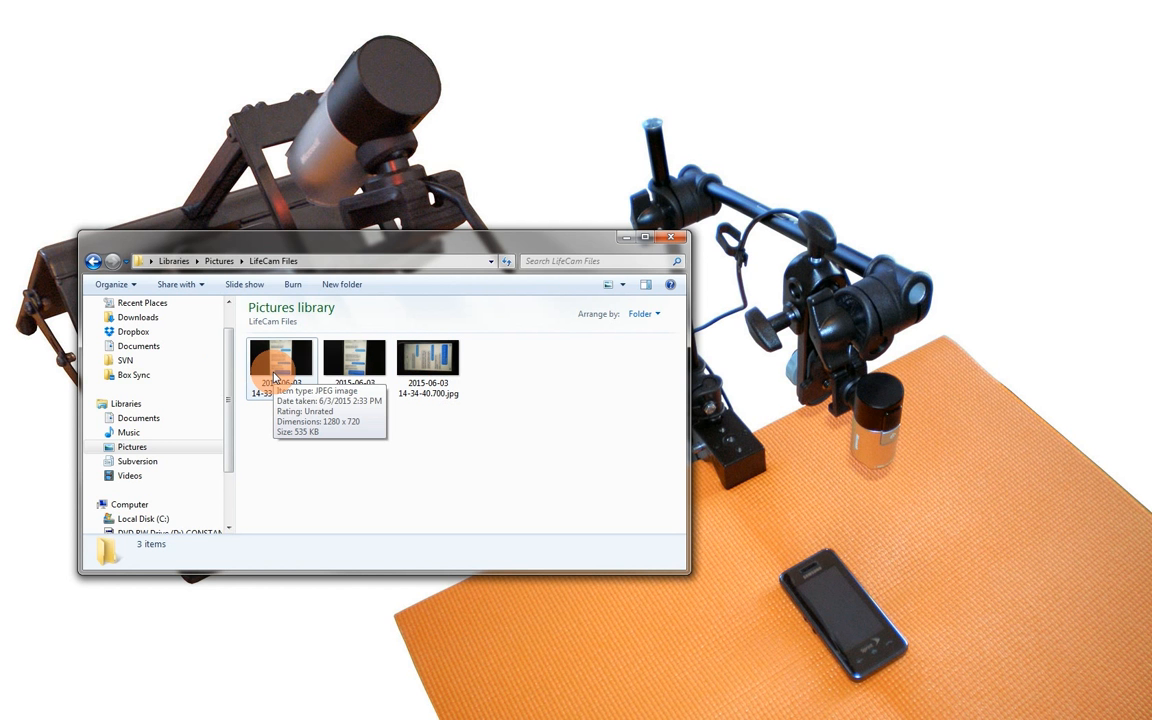
{"action": "mouse_move", "coordinate": [357, 377]}
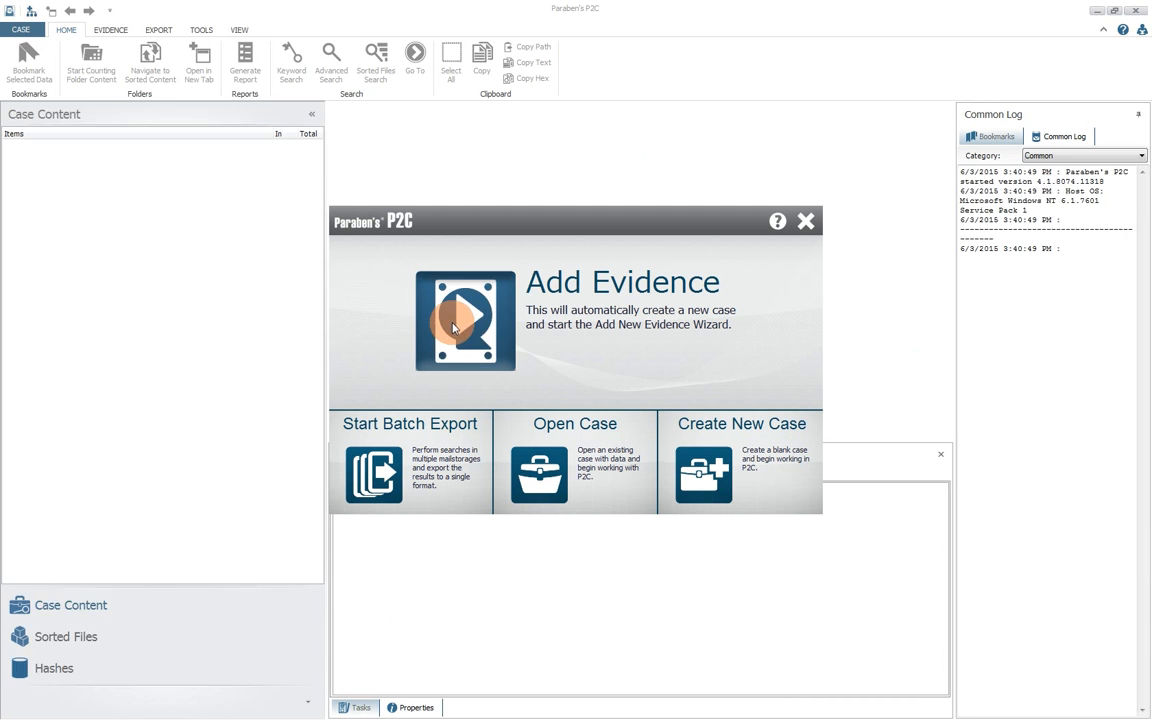
{"action": "left_click", "coordinate": [456, 324]}
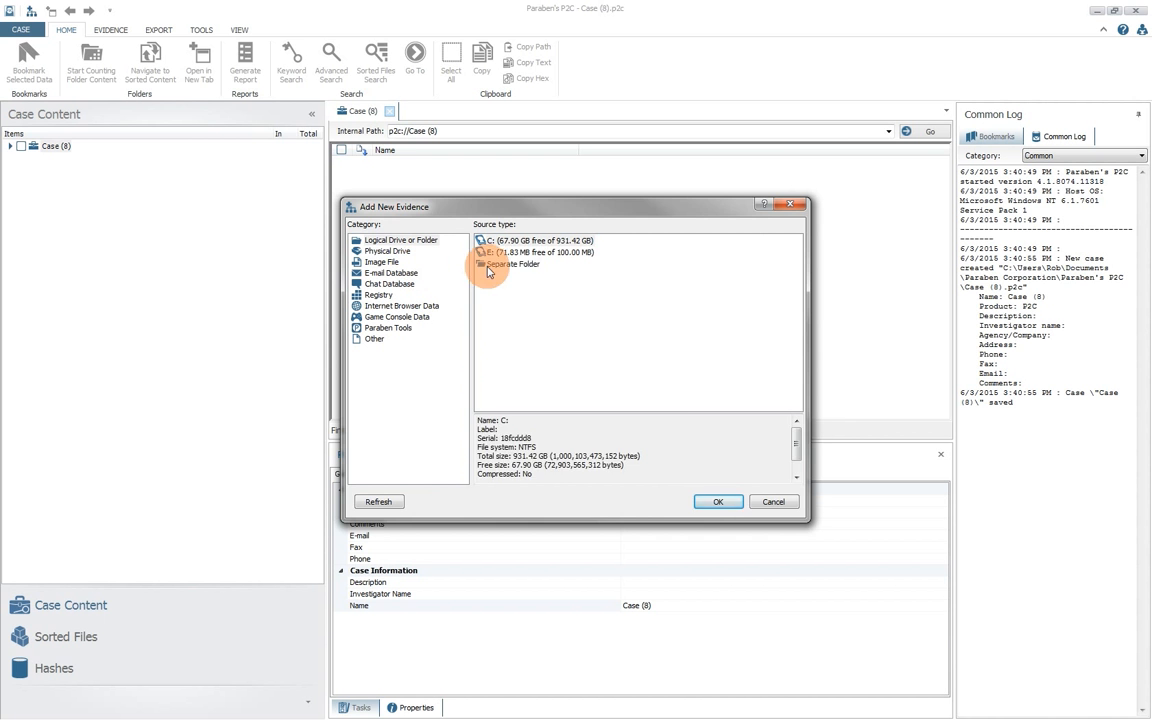
{"action": "left_click", "coordinate": [480, 264]}
{"action": "left_click", "coordinate": [702, 500]}
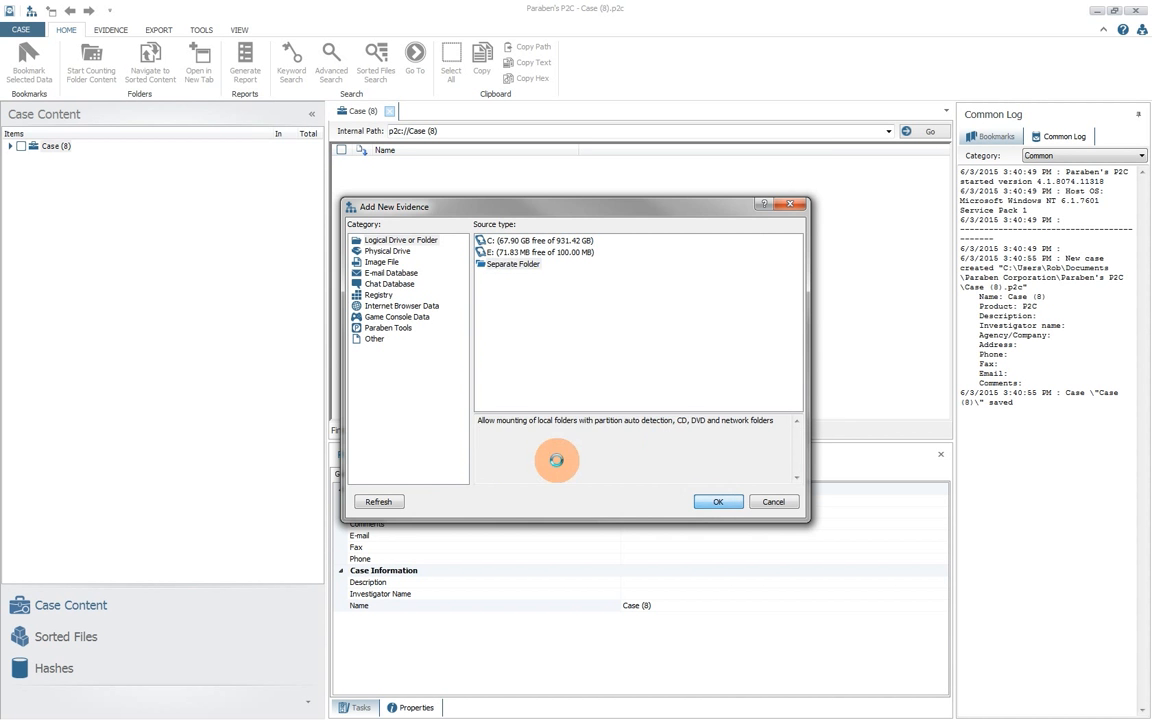
{"action": "left_click", "coordinate": [510, 459]}
{"action": "left_click", "coordinate": [594, 487]}
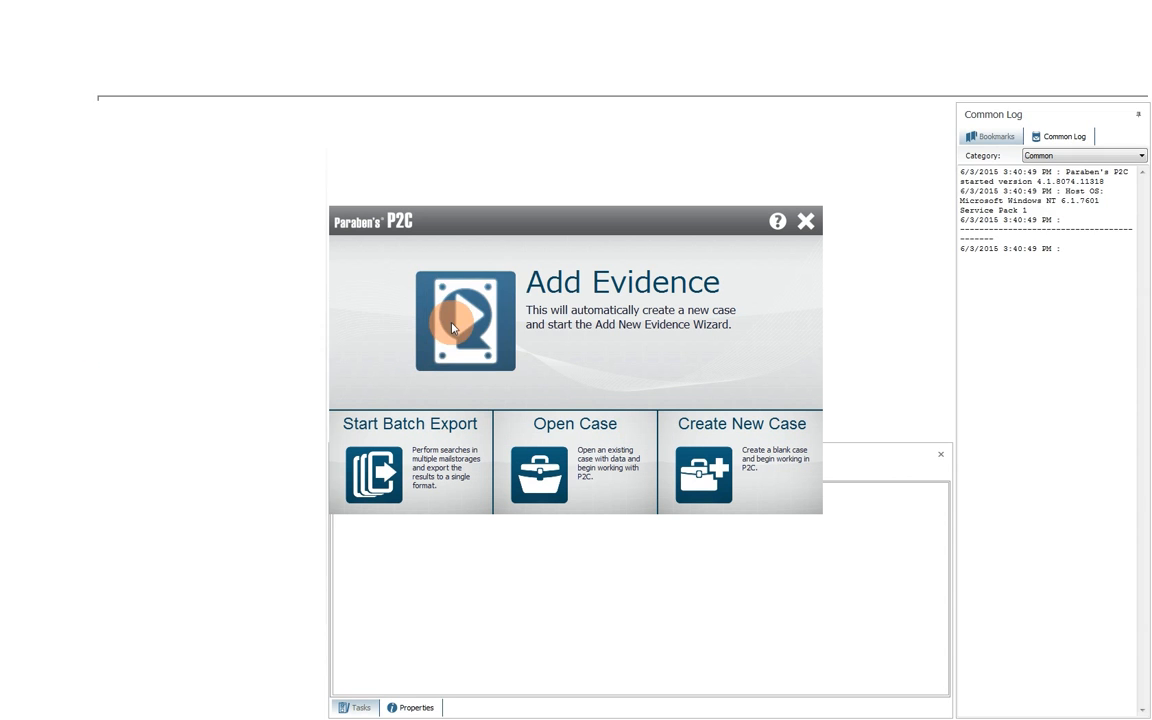
- Start a new case by adding the LifeCam Files folder as separate-folder evidence named LifeCam Files
{"action": "left_click", "coordinate": [452, 328]}
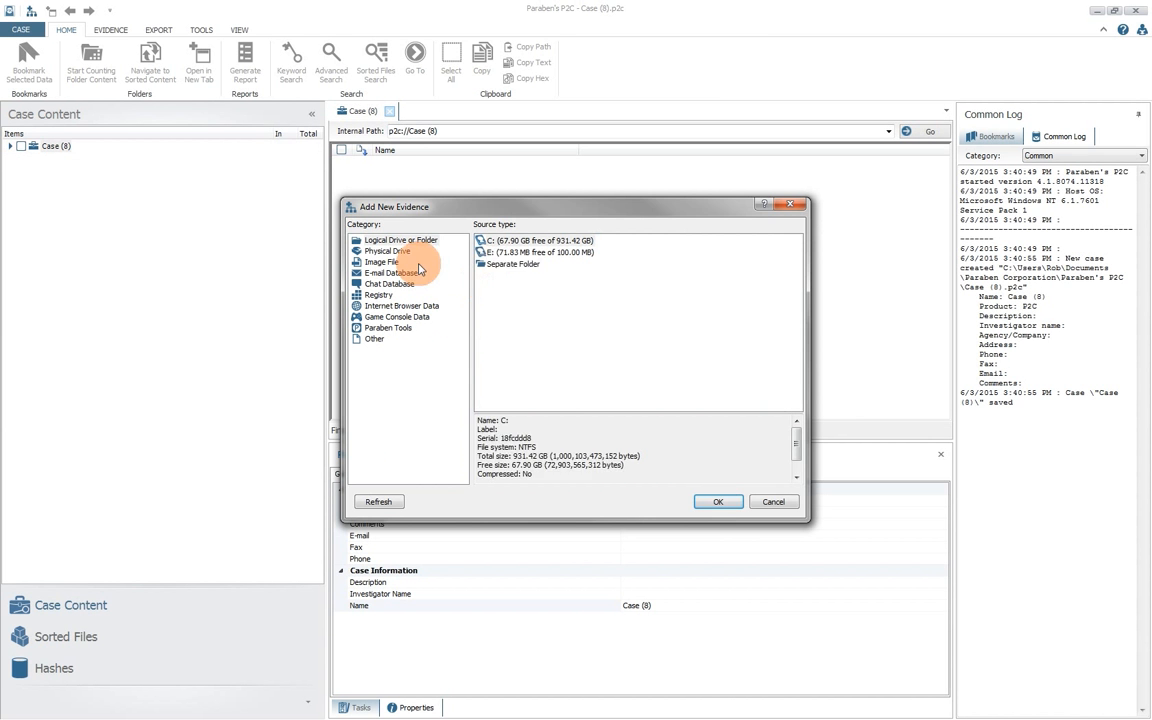
{"action": "left_click", "coordinate": [502, 265]}
{"action": "left_click", "coordinate": [717, 501]}
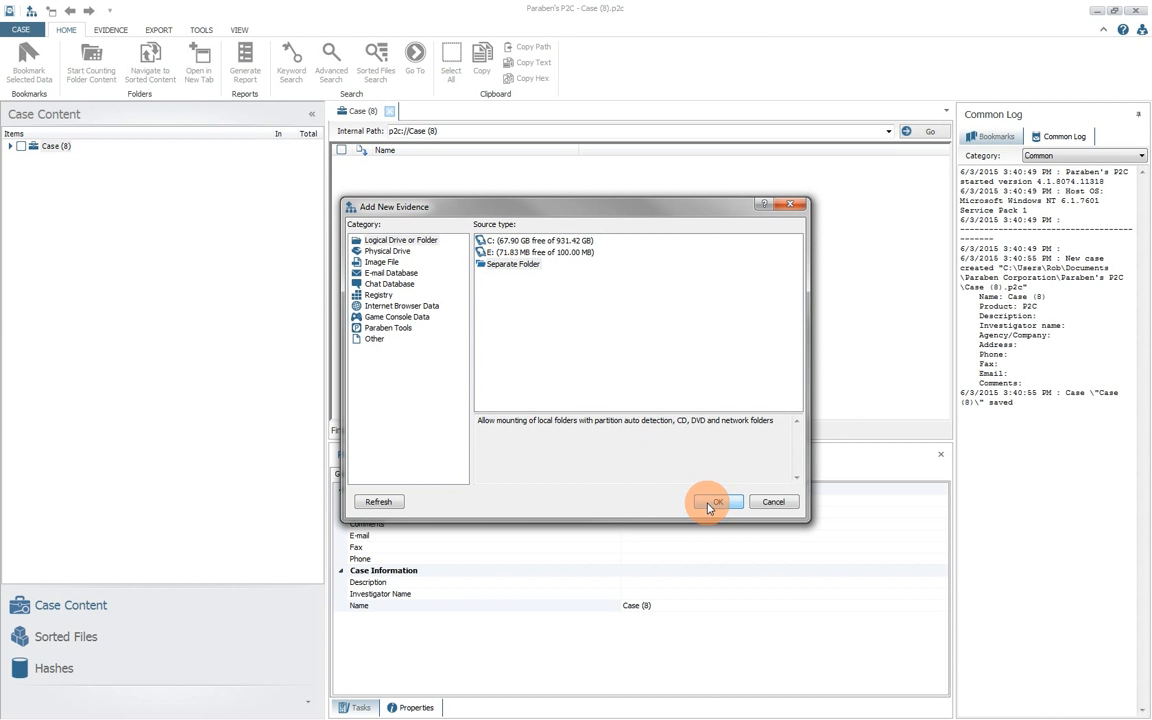
{"action": "left_click", "coordinate": [527, 461]}
{"action": "left_click", "coordinate": [595, 487]}
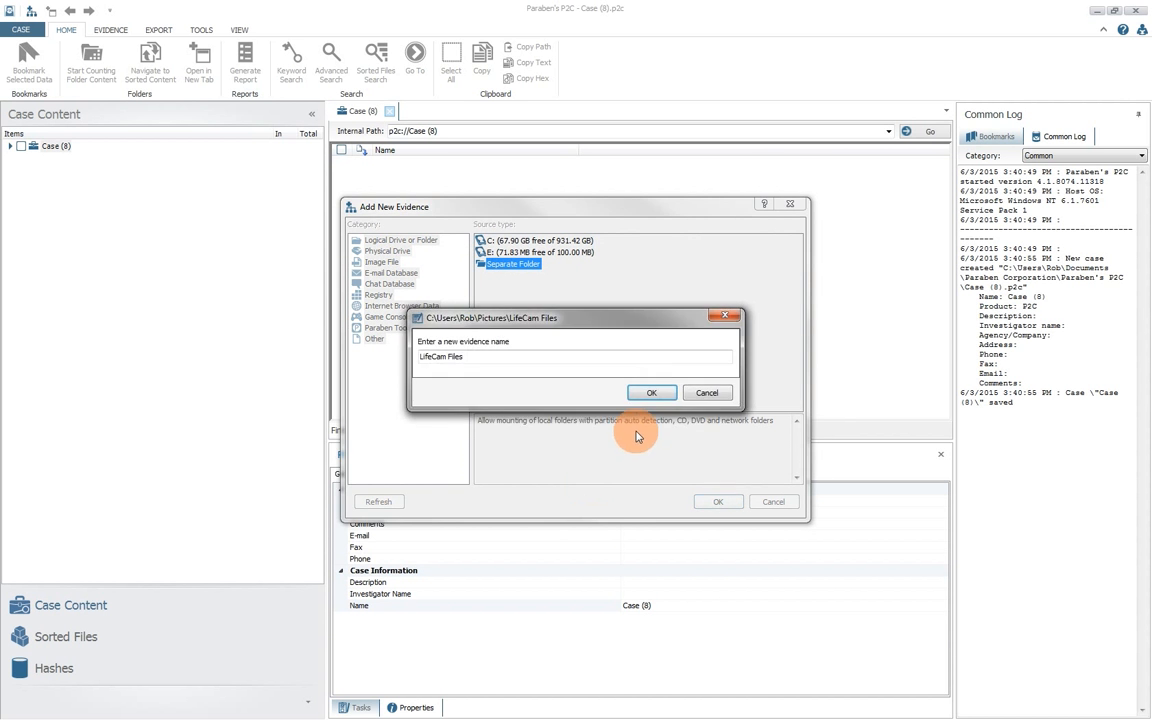
{"action": "left_click", "coordinate": [654, 393]}
- Turn off searching deleted files and recovering folder structure for bad images in the NTFS settings
{"action": "left_click", "coordinate": [465, 330]}
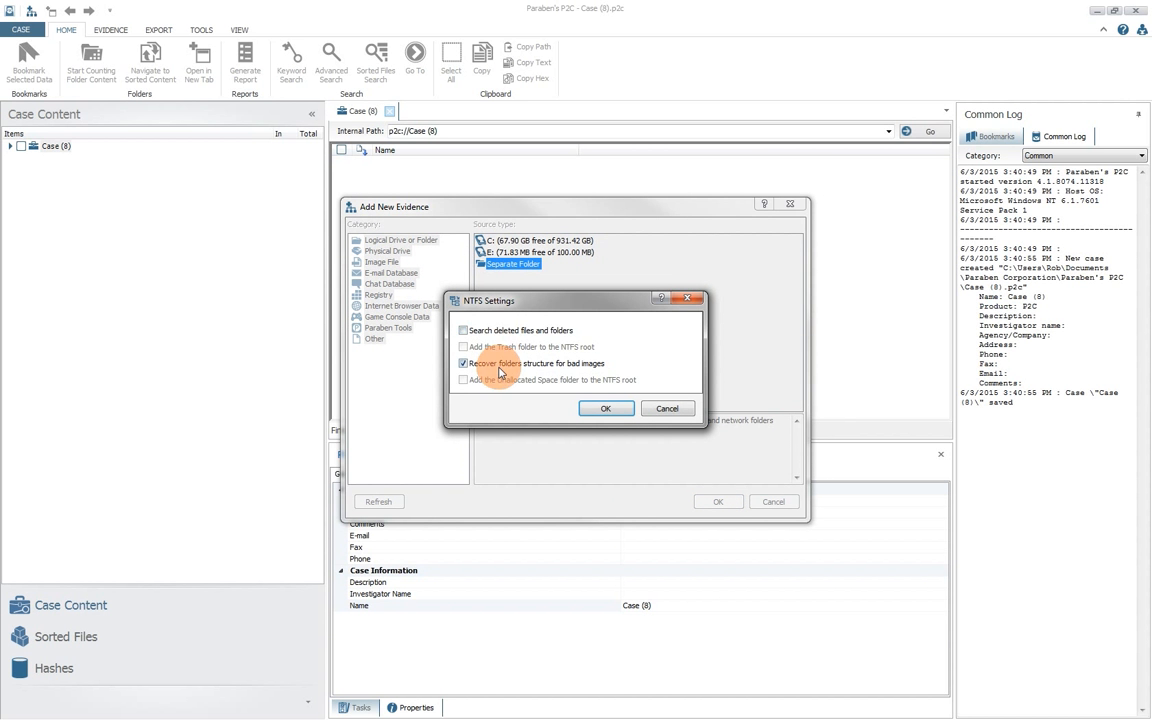
{"action": "left_click", "coordinate": [500, 366]}
{"action": "left_click", "coordinate": [605, 408]}
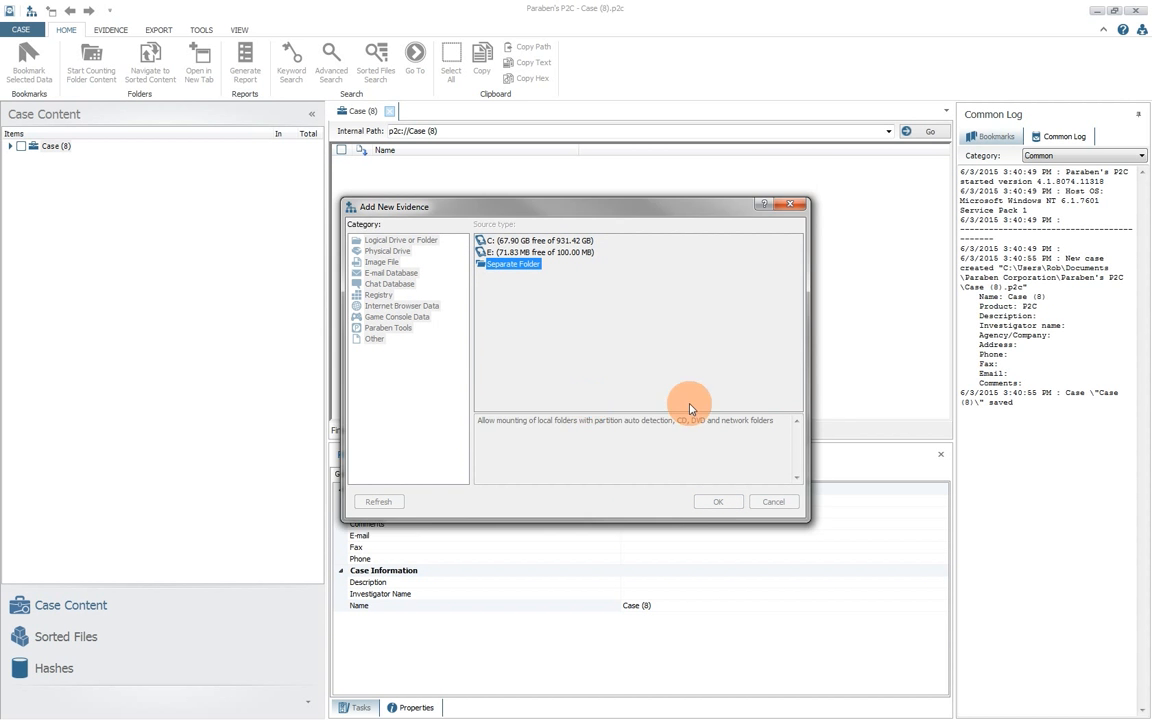
- Exclude all eight data types, from disk images and e-mail databases to archives and XDBF storages, from recursive sorting and keyword indexing
{"action": "left_click", "coordinate": [513, 287]}
{"action": "left_click", "coordinate": [513, 303]}
{"action": "left_click", "coordinate": [513, 318]}
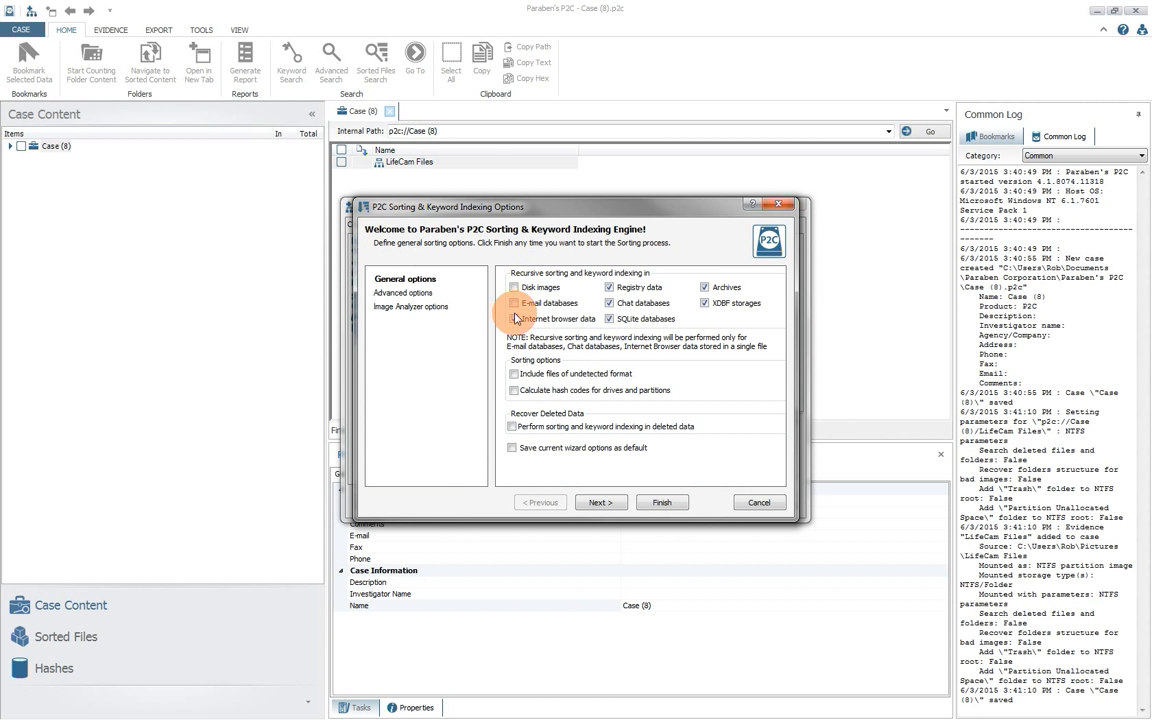
{"action": "left_click", "coordinate": [609, 288]}
{"action": "left_click", "coordinate": [609, 303]}
{"action": "left_click", "coordinate": [609, 318]}
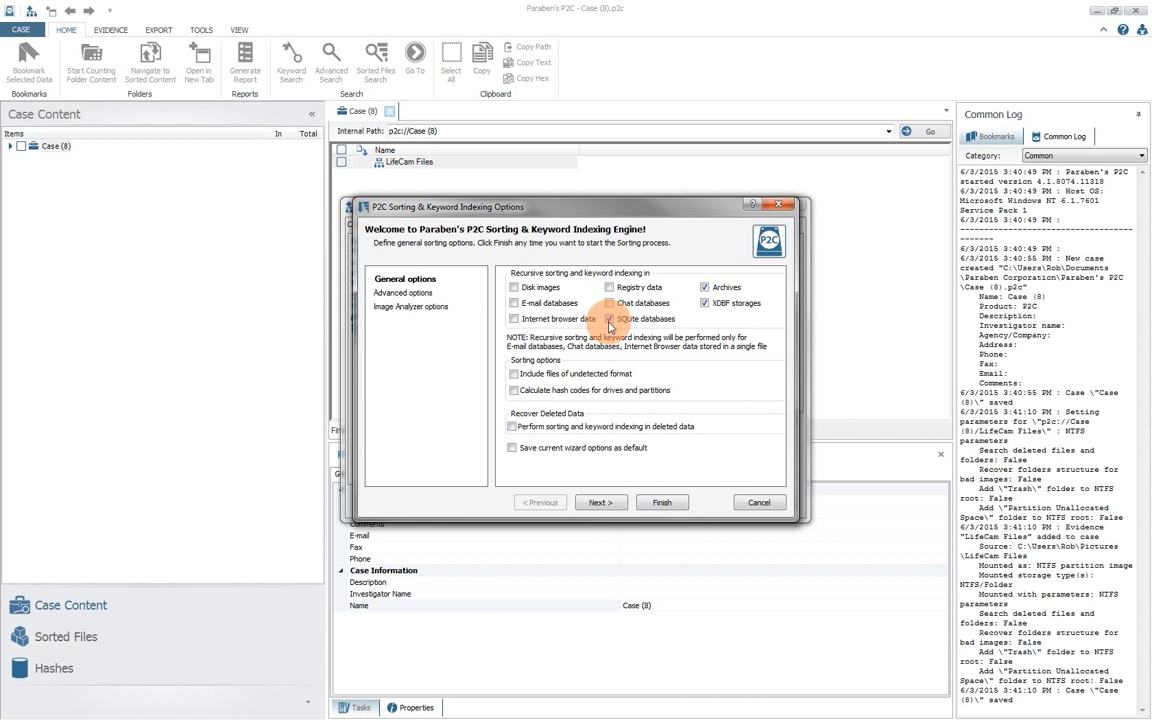
{"action": "left_click", "coordinate": [704, 288]}
{"action": "left_click", "coordinate": [705, 303]}
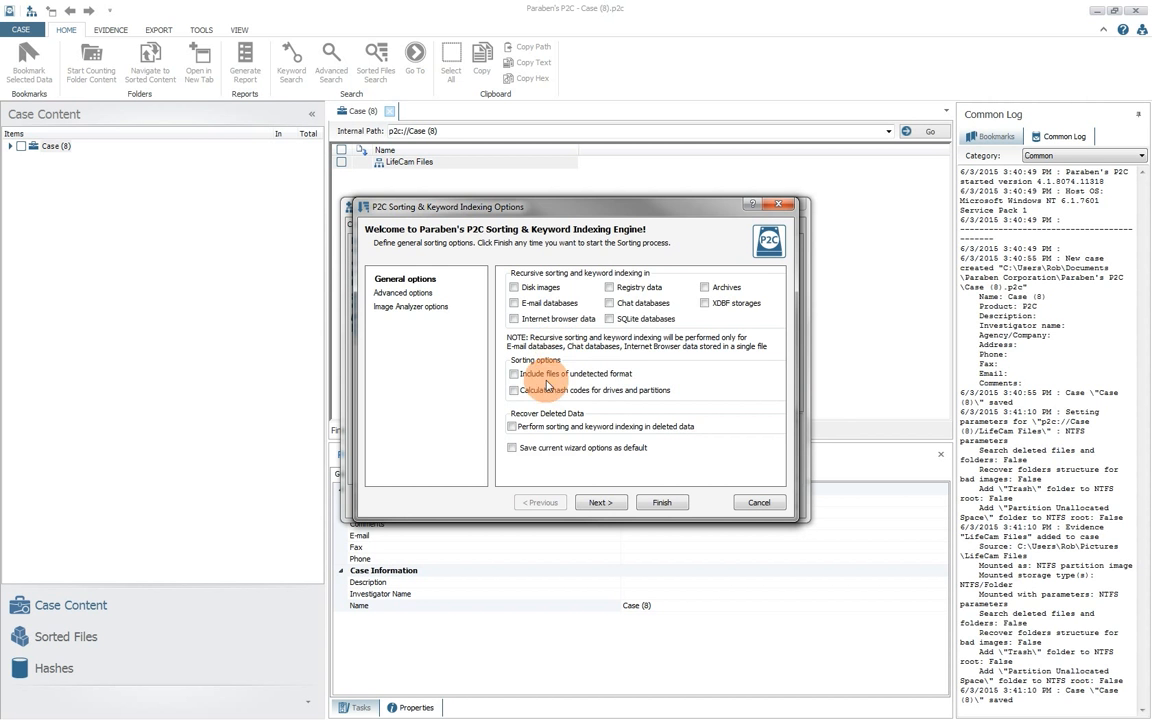
- Run sorting and keyword indexing with English OCR text extraction from graphic files and the Image Analyzer enabled
{"action": "left_click", "coordinate": [395, 292]}
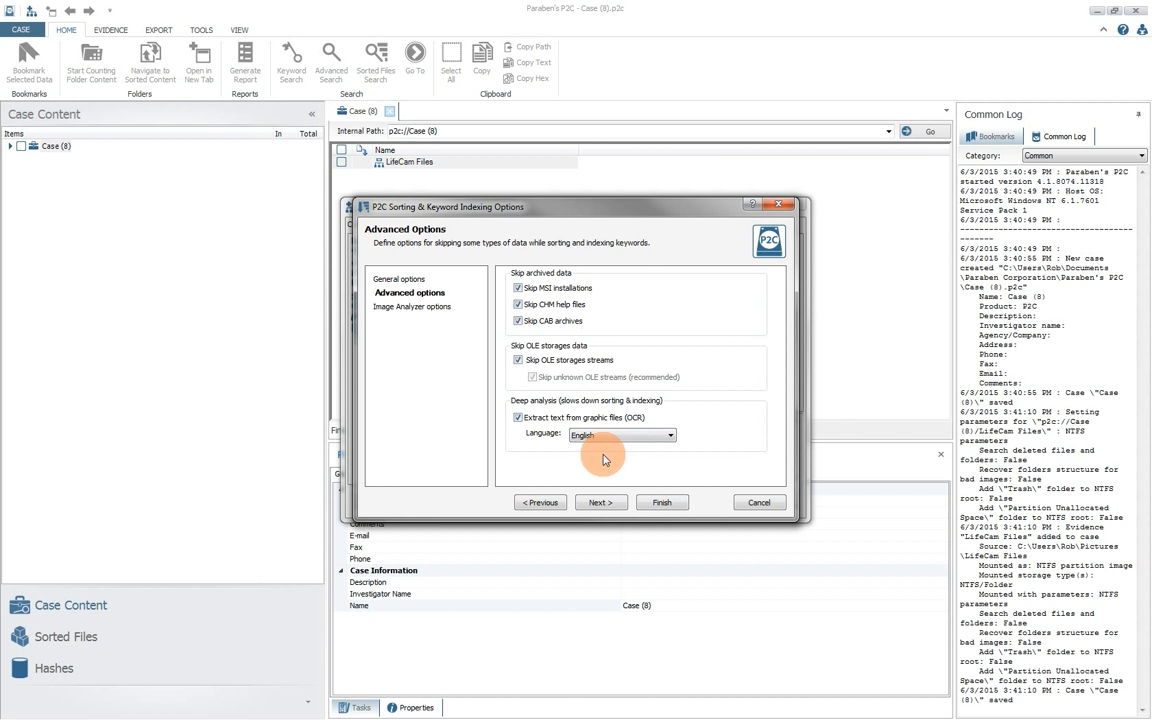
{"action": "left_click", "coordinate": [593, 503]}
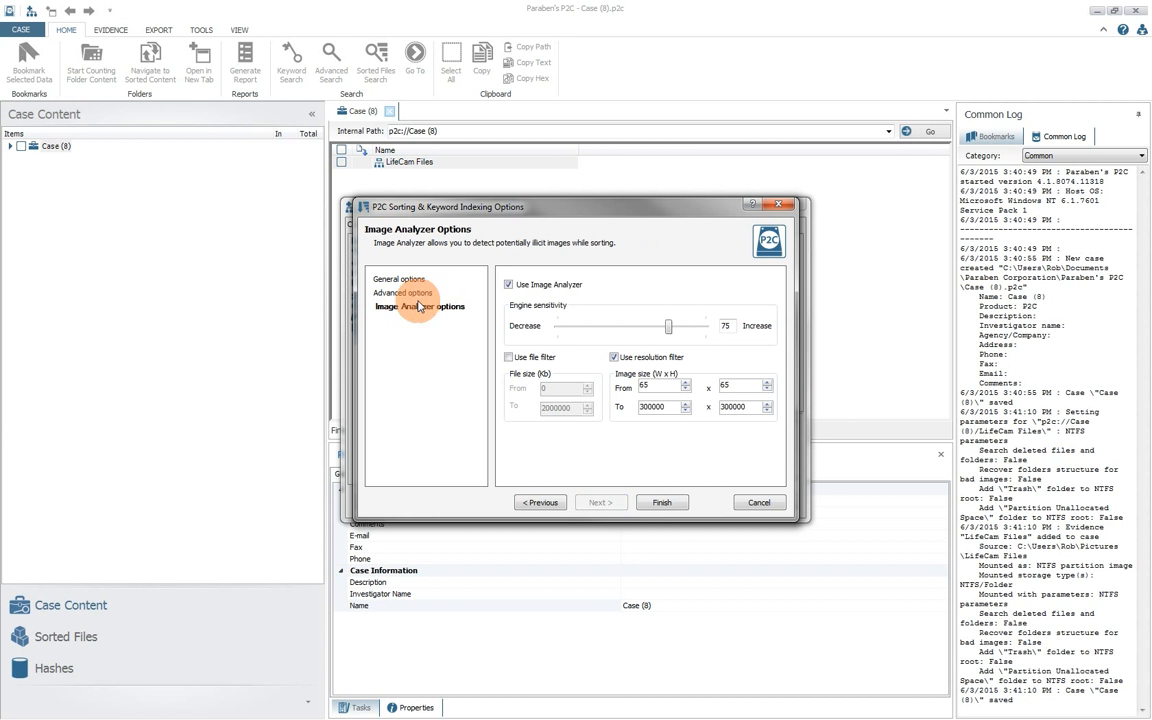
{"action": "left_click", "coordinate": [641, 502]}
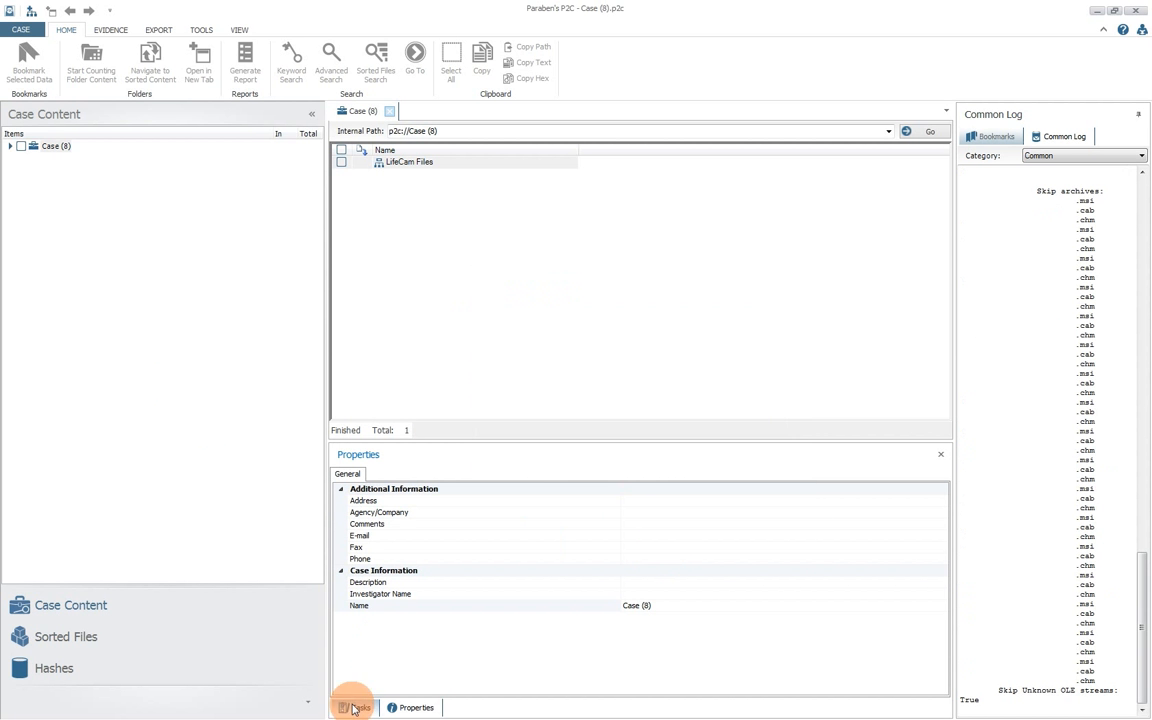
- Open the LifeCam Files folder under Root in the case content to list its files
{"action": "left_click", "coordinate": [10, 146]}
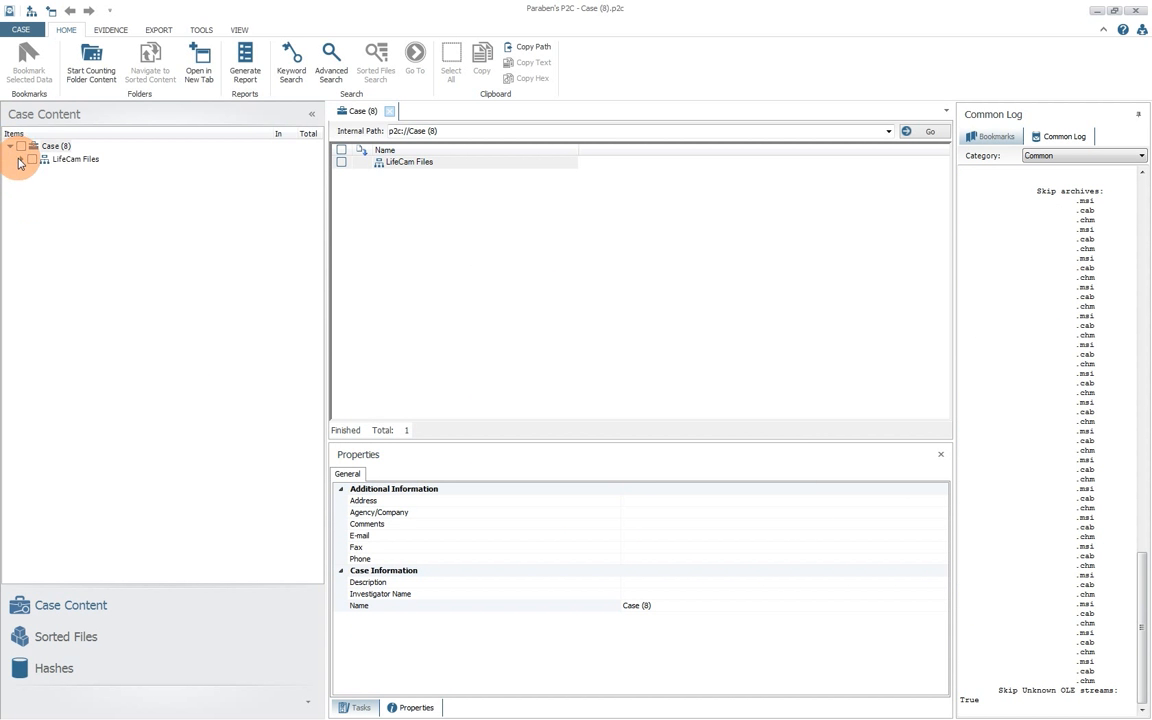
{"action": "left_click", "coordinate": [21, 159]}
{"action": "double_click", "coordinate": [52, 172]}
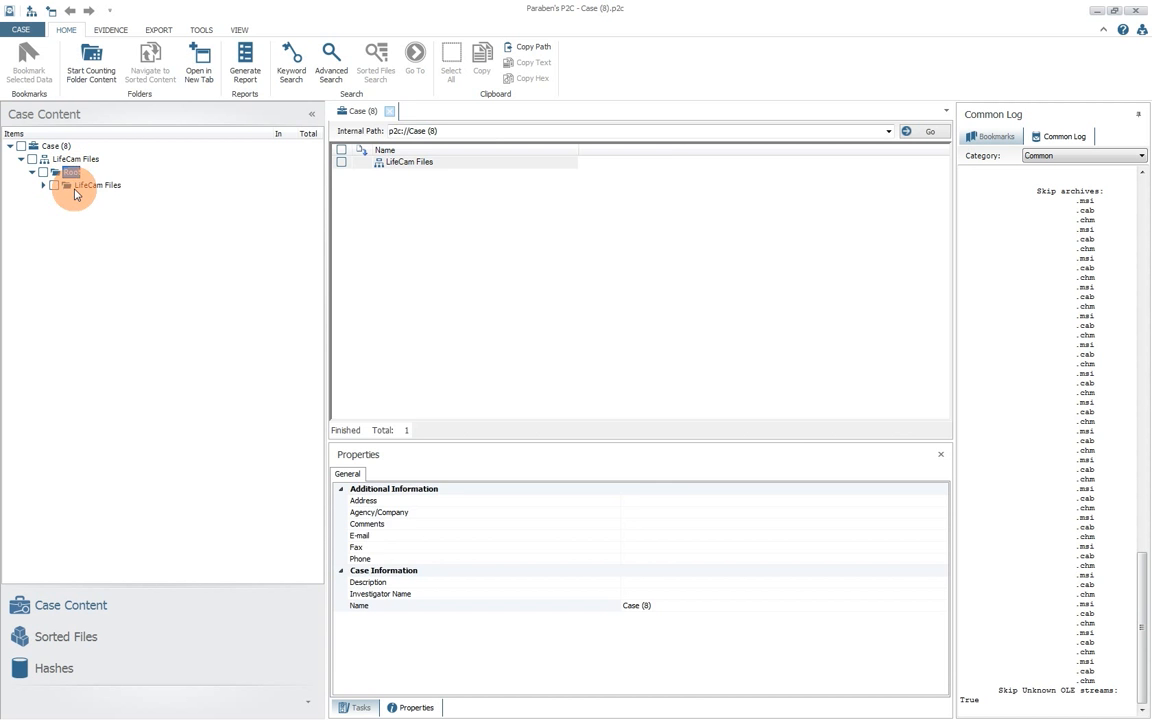
{"action": "double_click", "coordinate": [97, 185]}
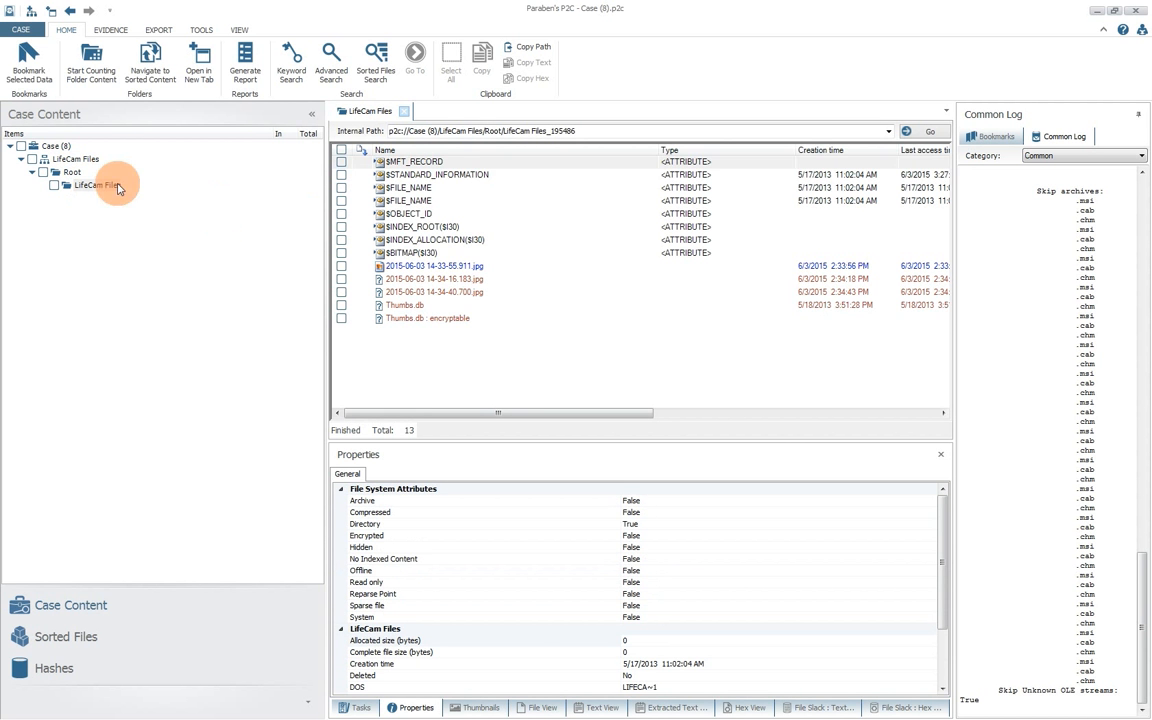
{"action": "left_click", "coordinate": [430, 266]}
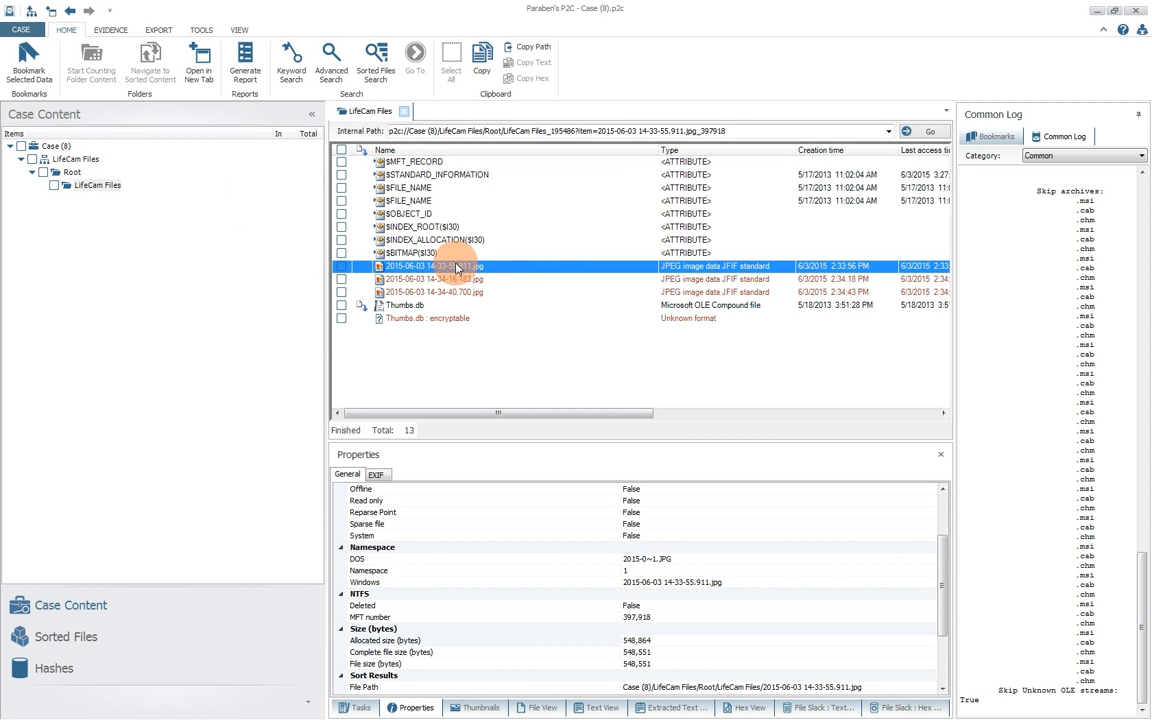
{"action": "left_click", "coordinate": [535, 707]}
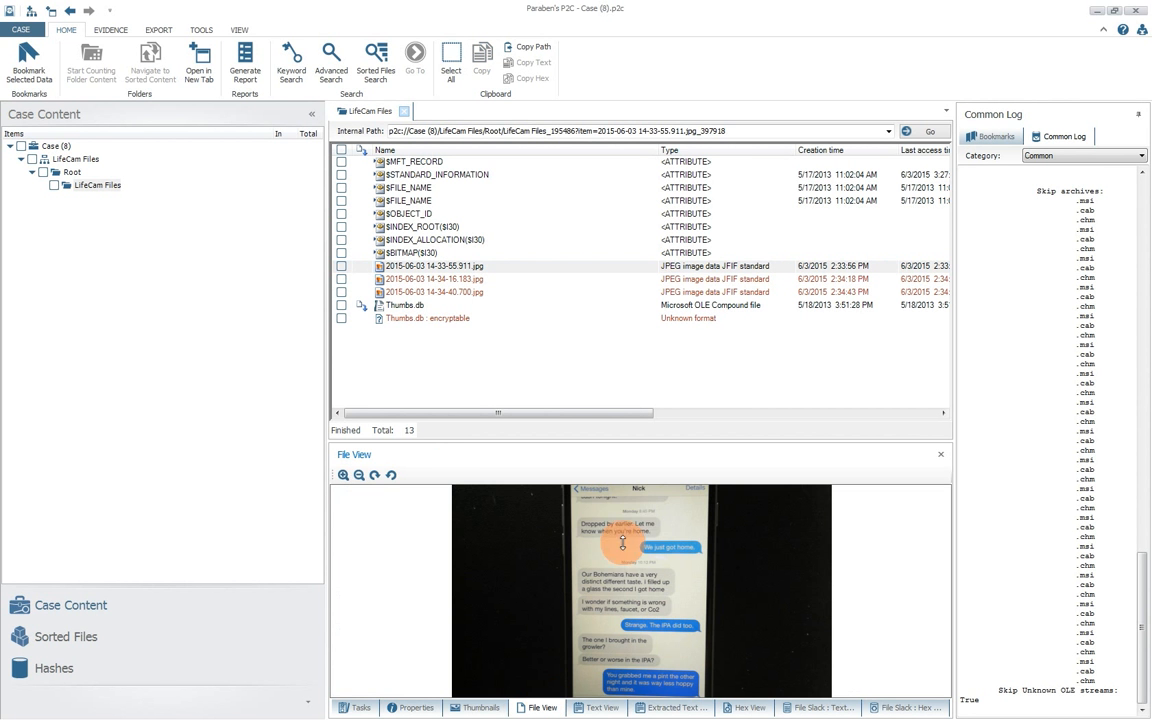
{"action": "left_click", "coordinate": [671, 710]}
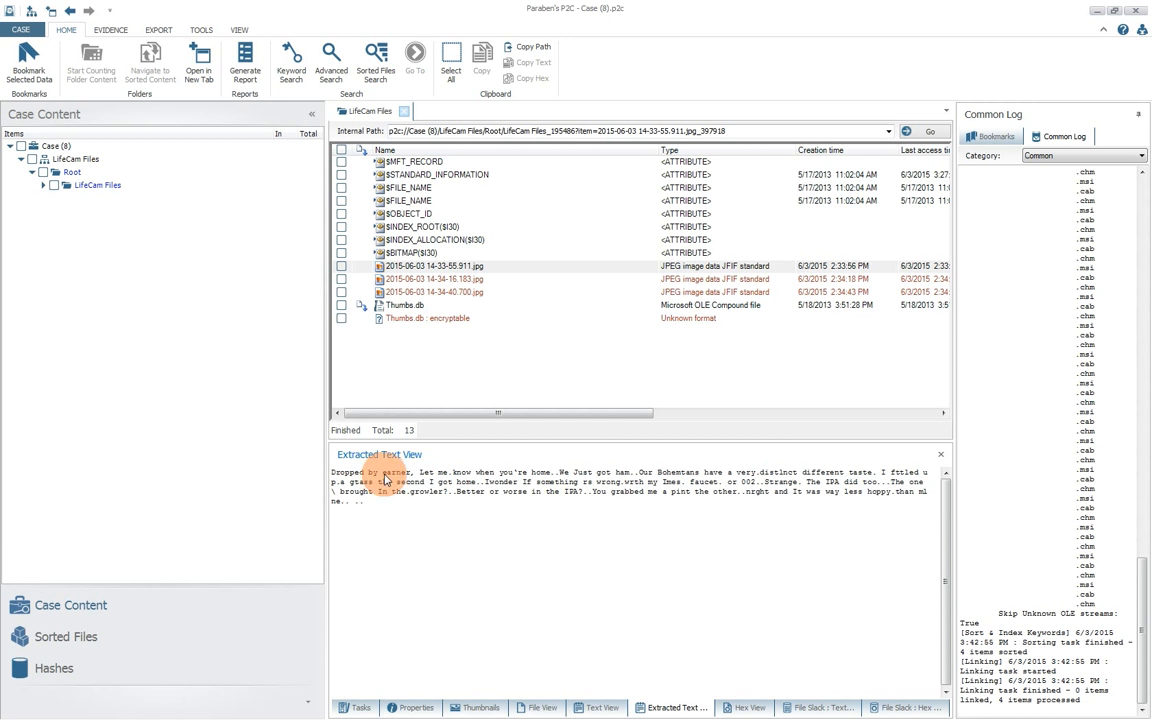
{"action": "left_click", "coordinate": [536, 706]}
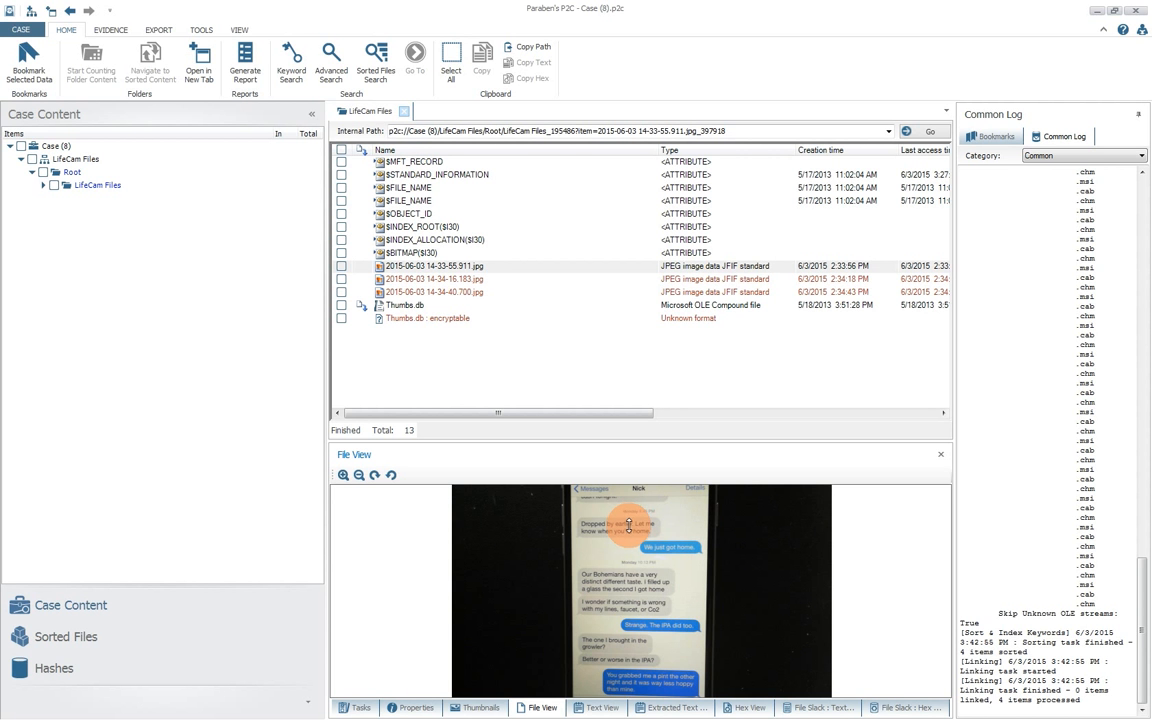
{"action": "left_click", "coordinate": [466, 279]}
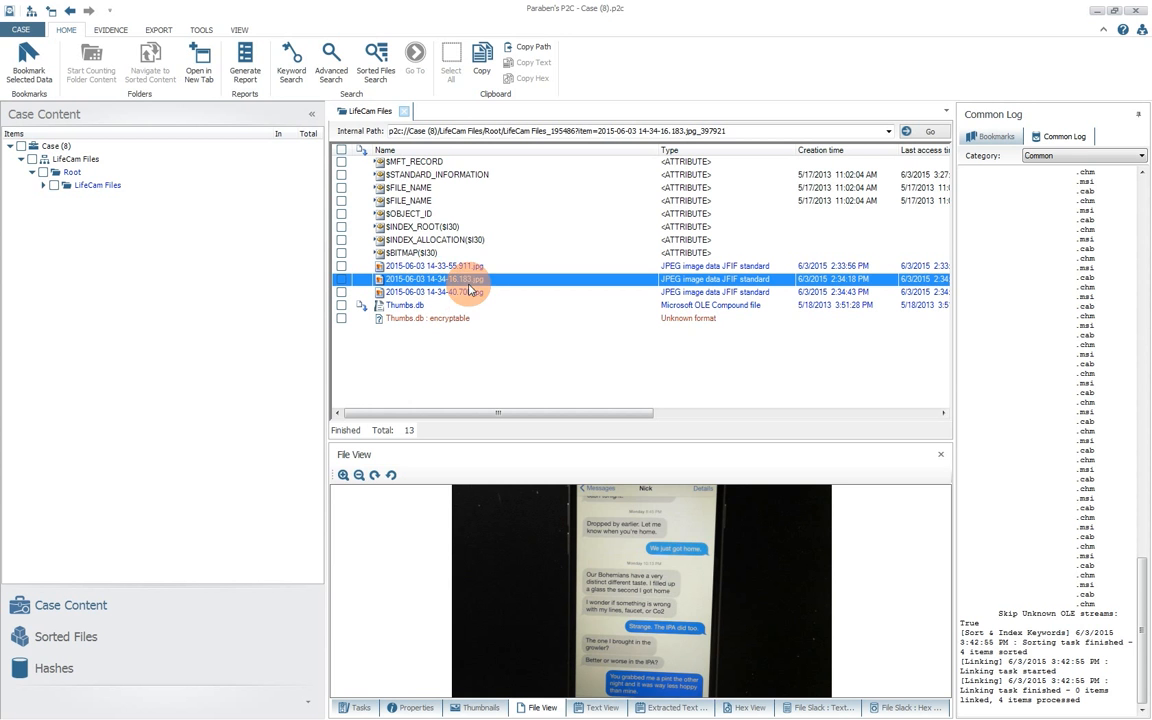
{"action": "left_click", "coordinate": [672, 707]}
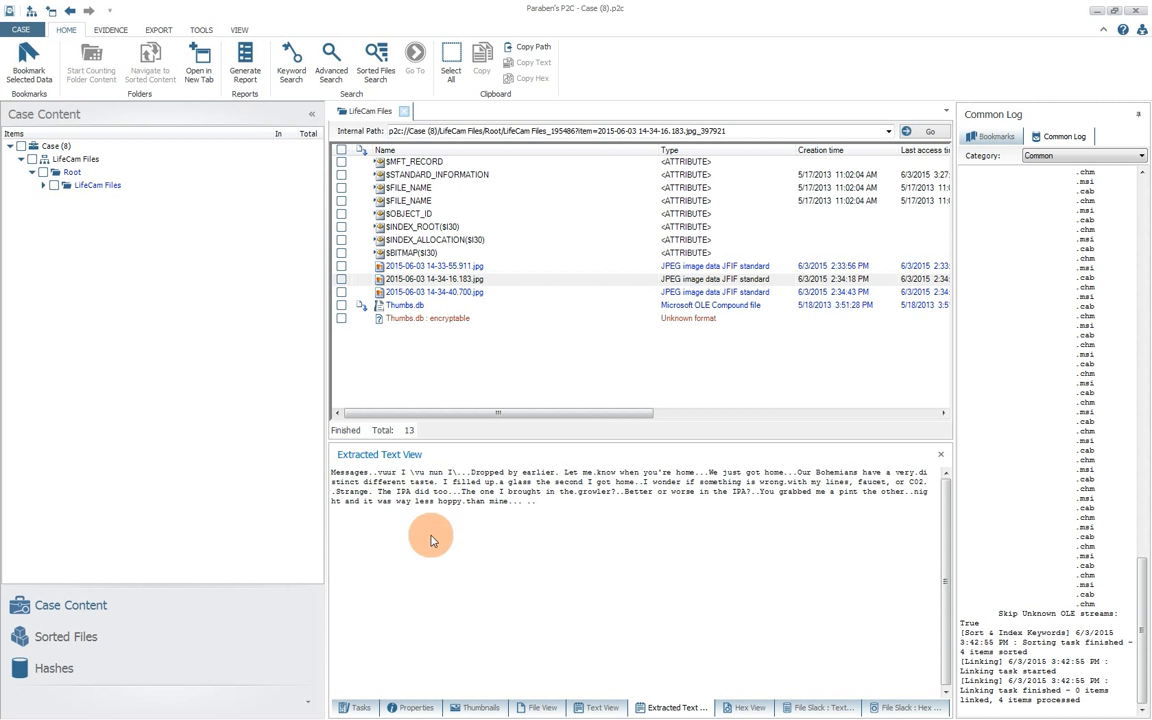
{"action": "left_click", "coordinate": [539, 706]}
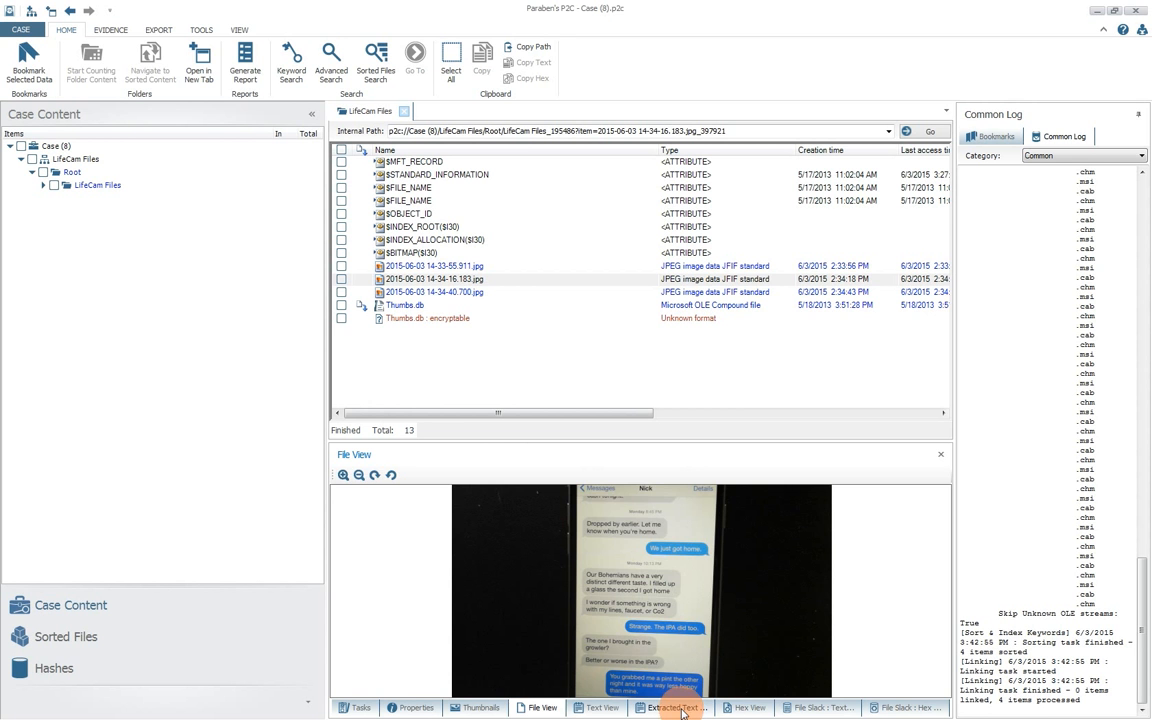
{"action": "left_click", "coordinate": [684, 710]}
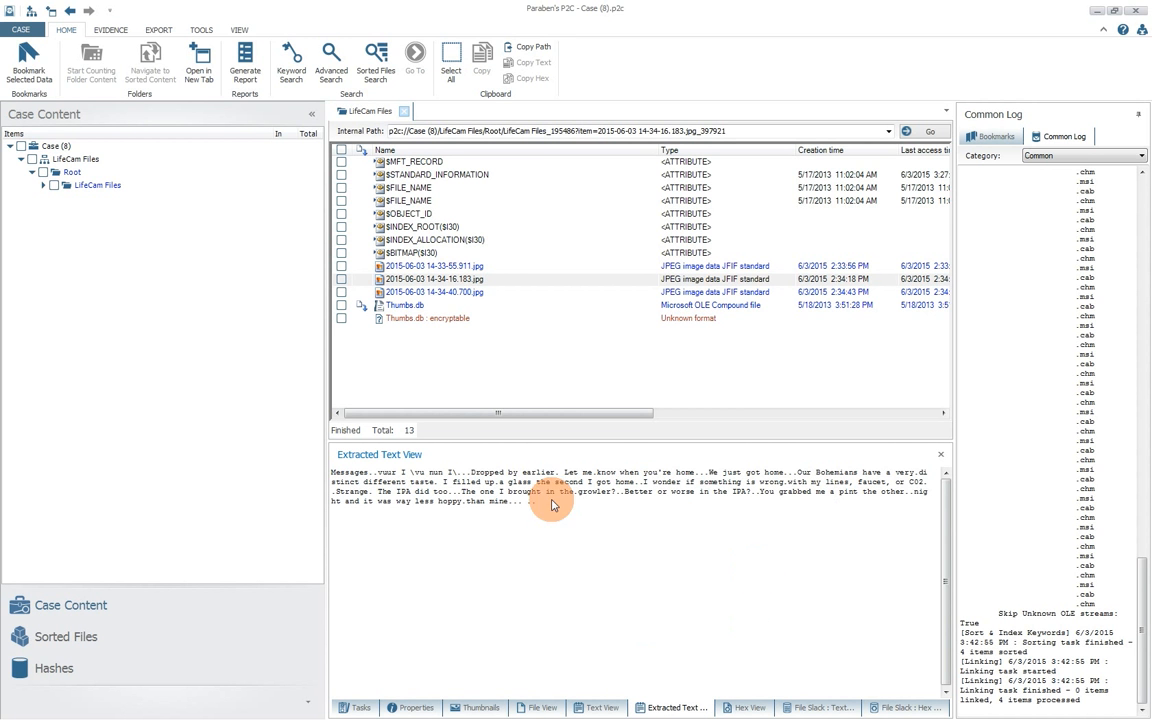
{"action": "left_click", "coordinate": [403, 292]}
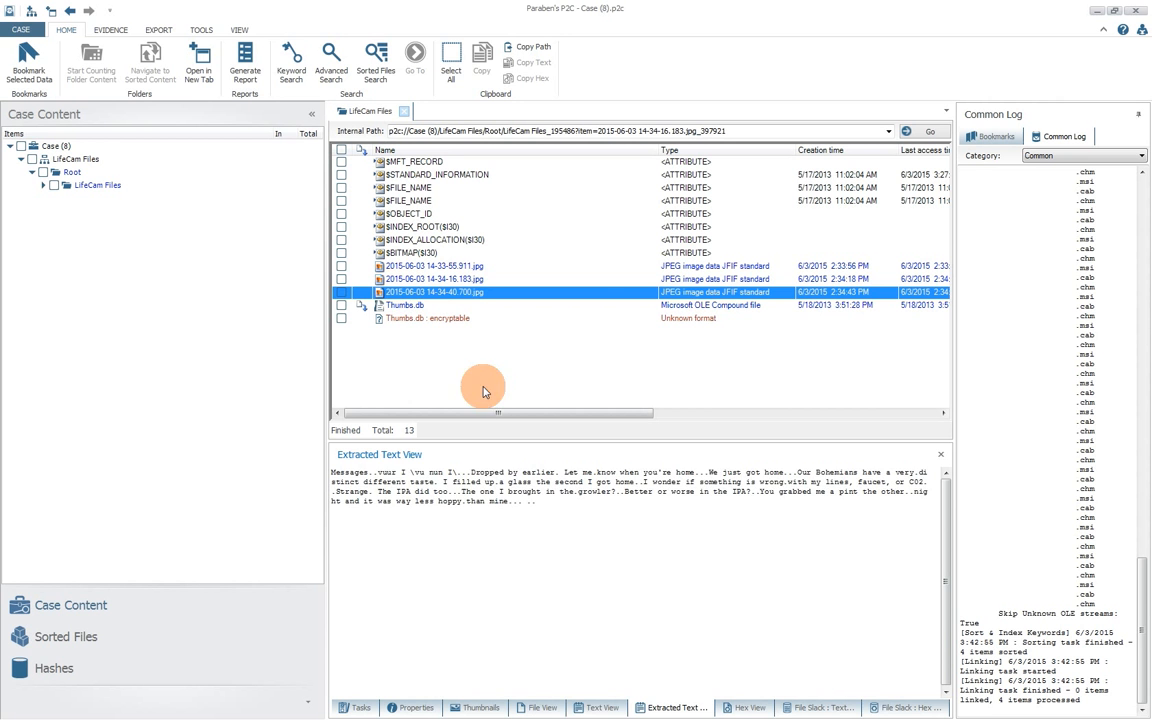
{"action": "left_click", "coordinate": [543, 708]}
{"action": "left_click", "coordinate": [676, 708]}
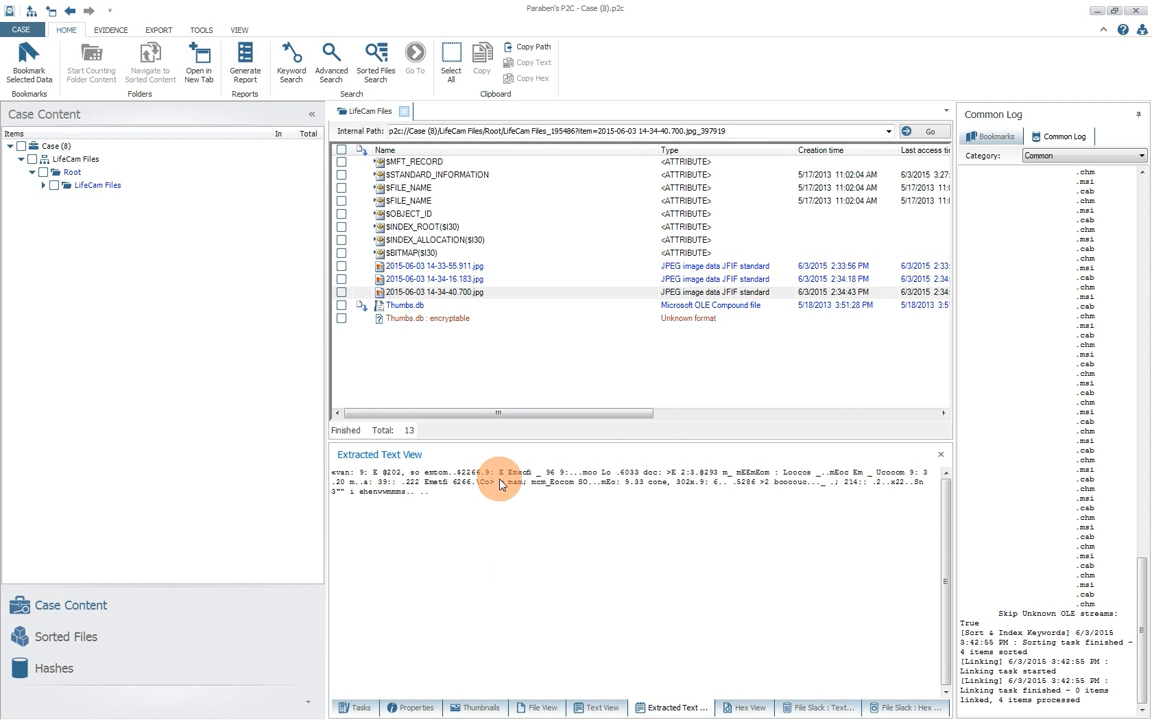
{"action": "left_click_drag", "start_coordinate": [500, 484], "coordinate": [458, 478]}
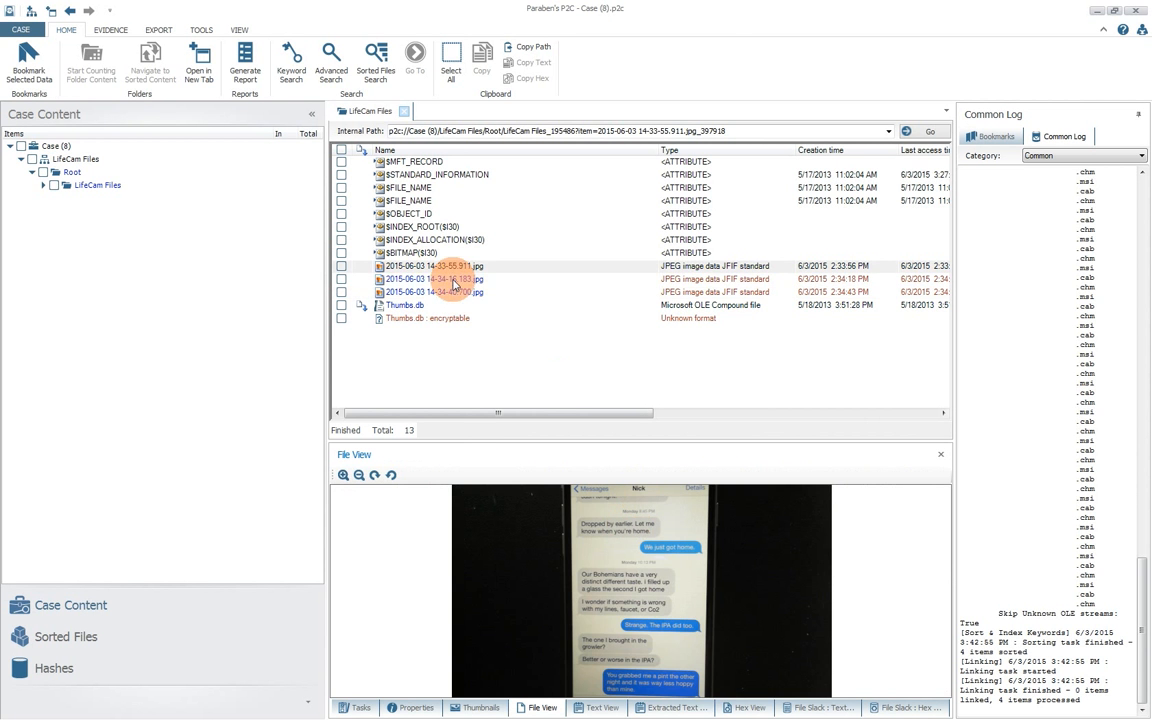
{"action": "left_click", "coordinate": [460, 279]}
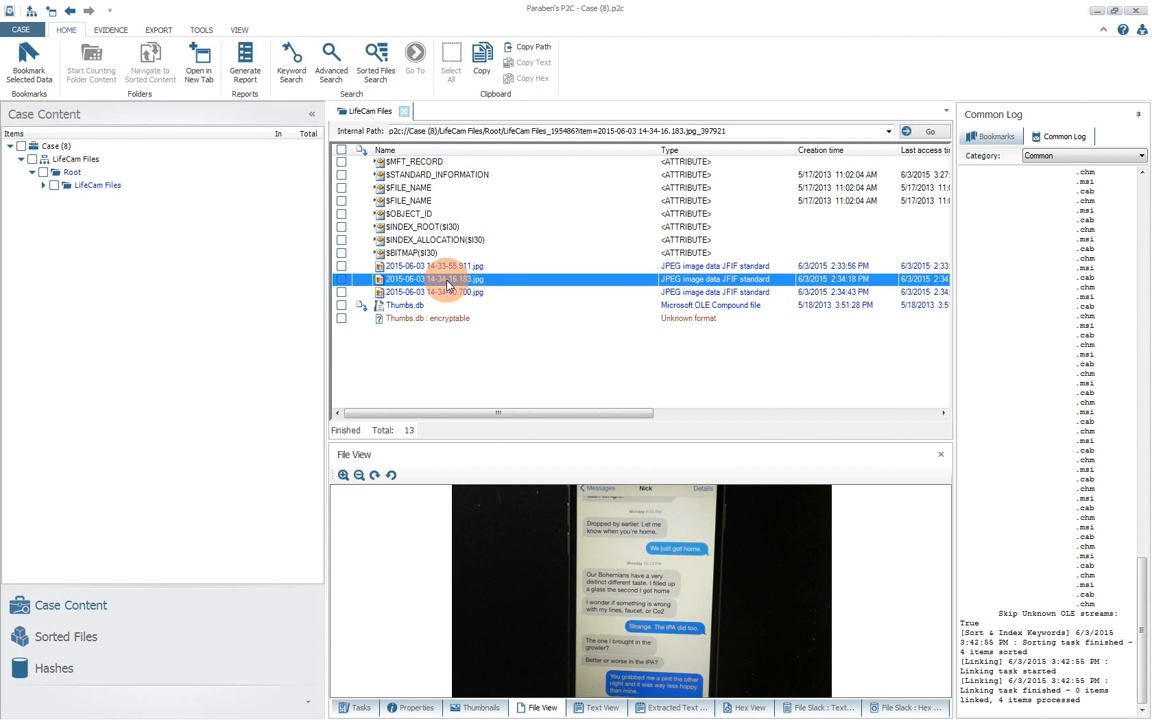
{"action": "left_click", "coordinate": [677, 707]}
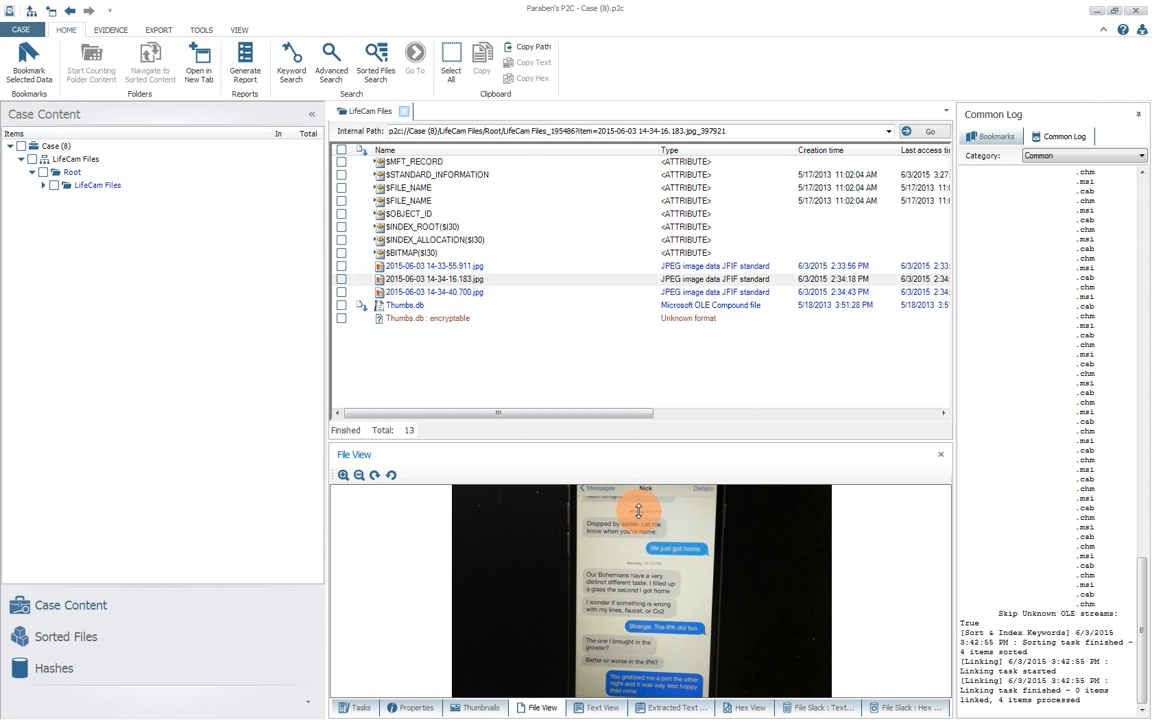
{"action": "left_click", "coordinate": [683, 710]}
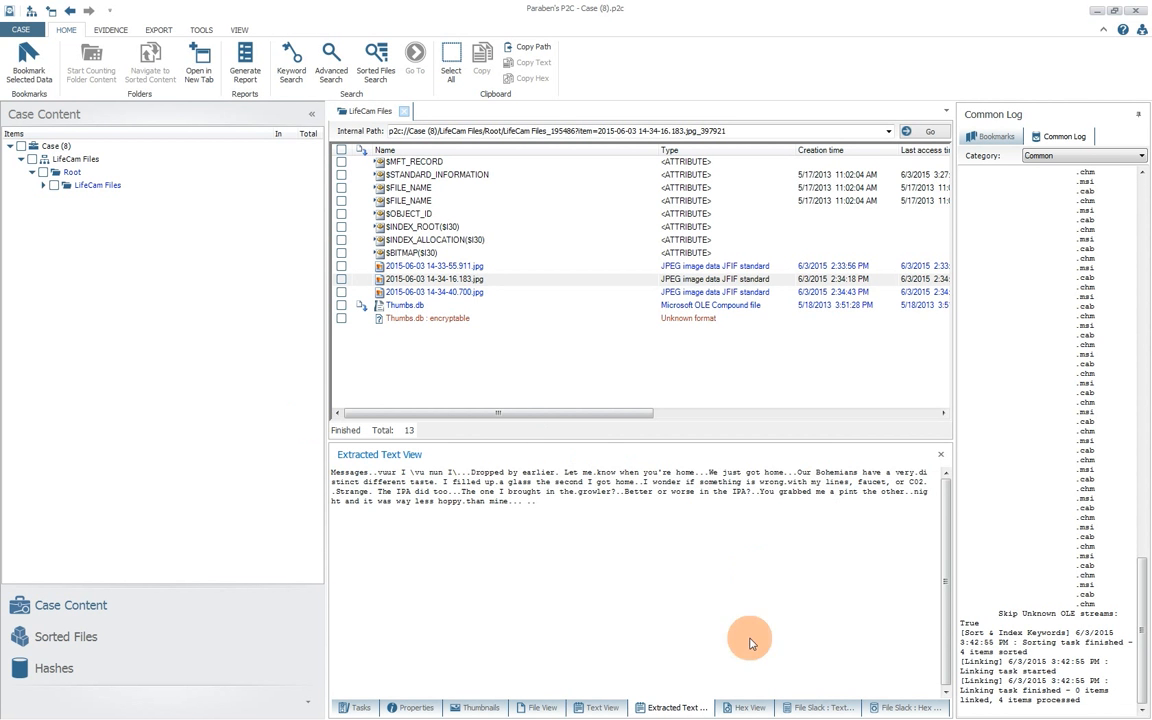
{"action": "left_click", "coordinate": [392, 291]}
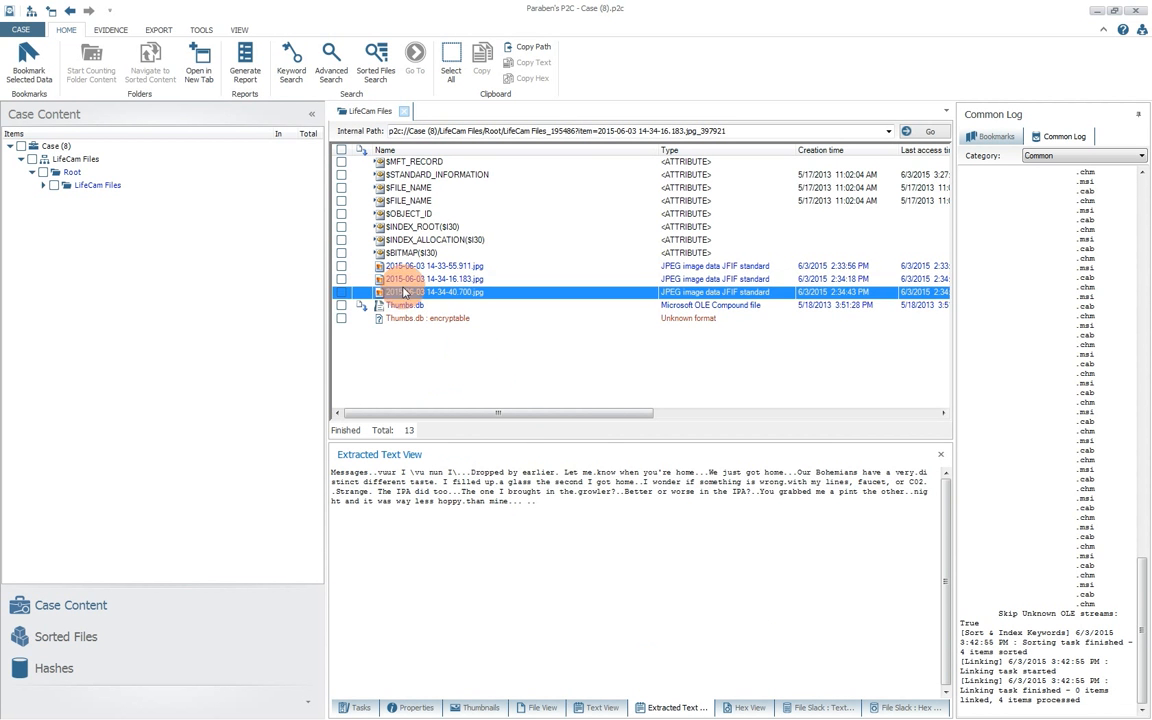
{"action": "left_click", "coordinate": [547, 710]}
{"action": "left_click", "coordinate": [672, 708]}
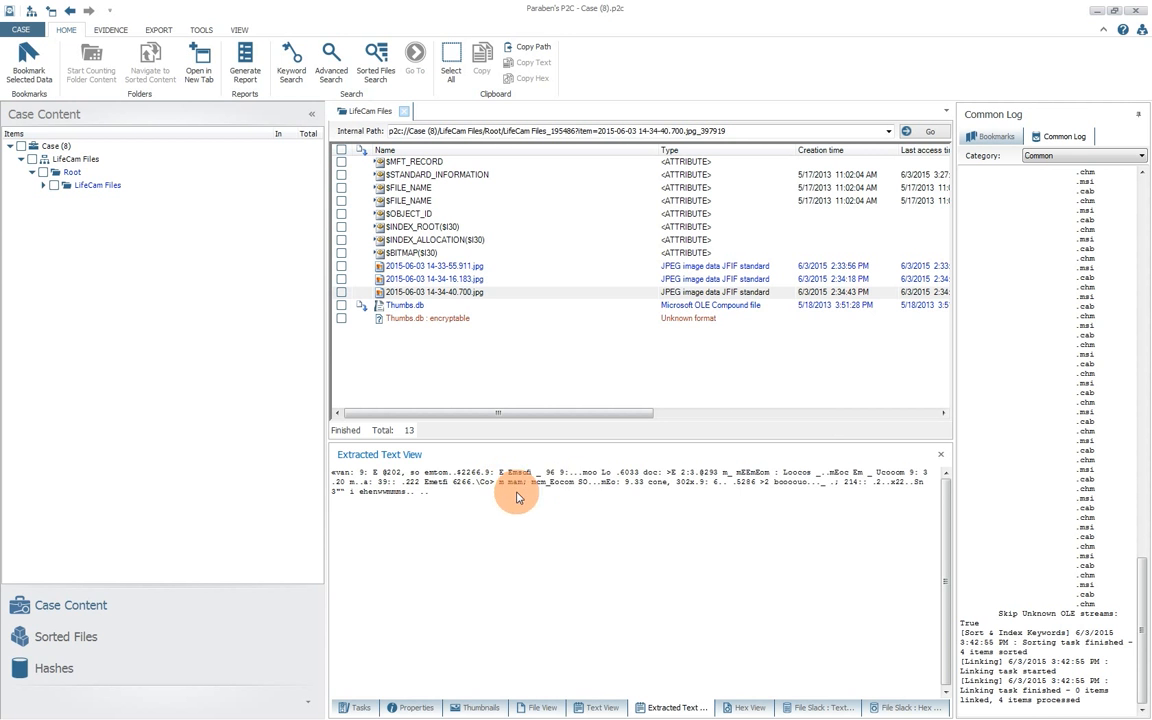
{"action": "left_click", "coordinate": [543, 708]}
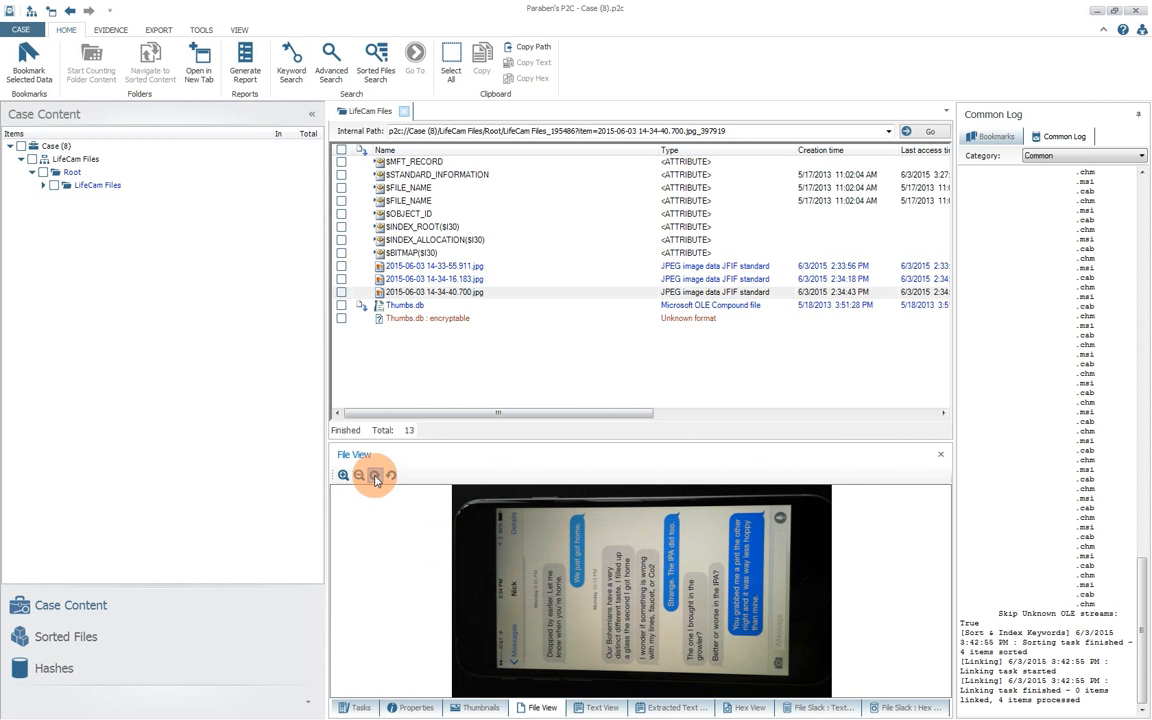
{"action": "left_click", "coordinate": [375, 475]}
{"action": "left_click", "coordinate": [662, 707]}
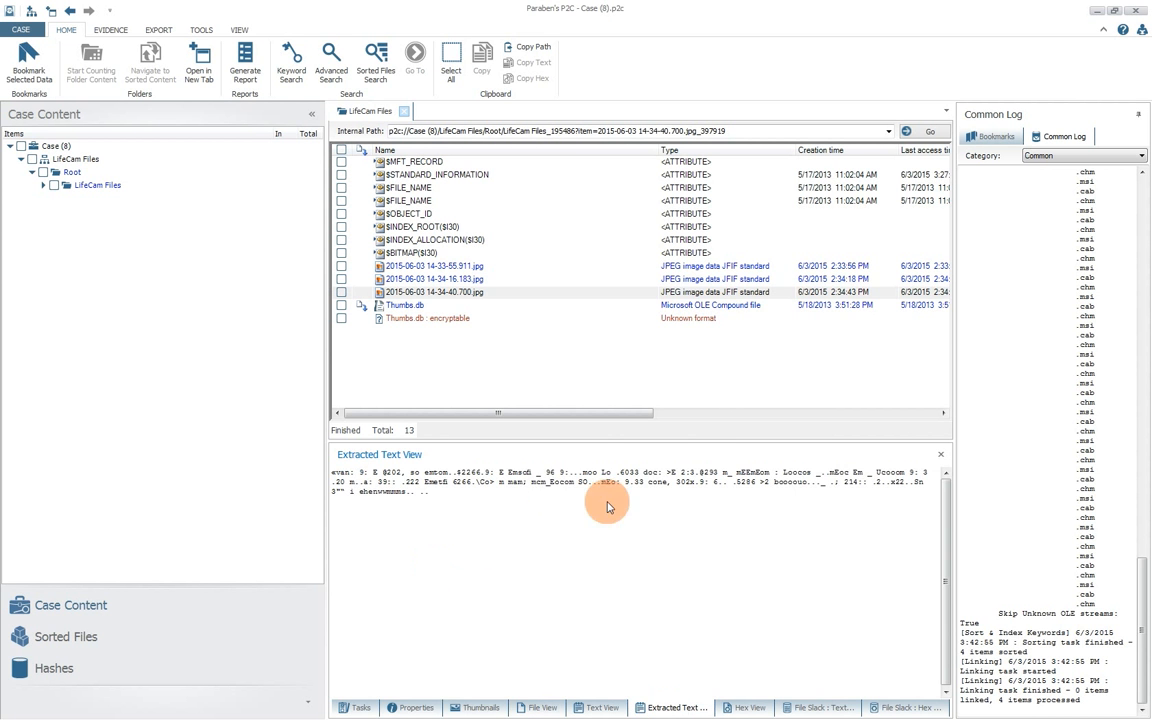
{"action": "left_click", "coordinate": [538, 707]}
{"action": "left_click", "coordinate": [376, 476]}
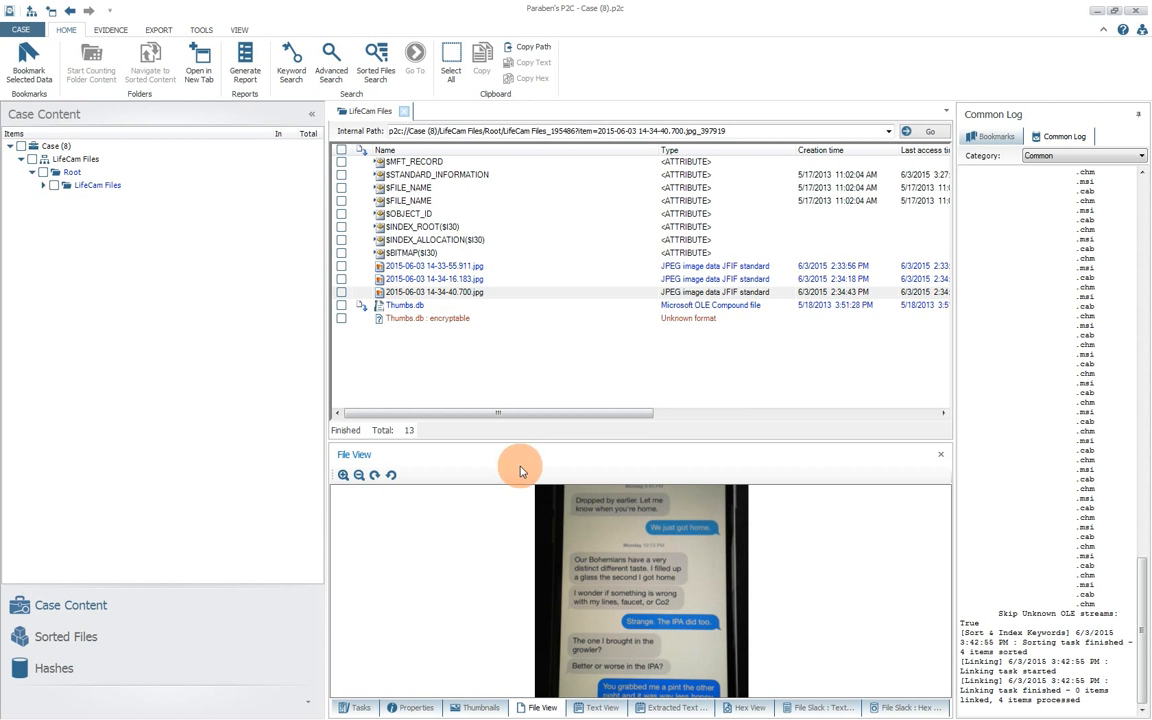
{"action": "left_click", "coordinate": [666, 708]}
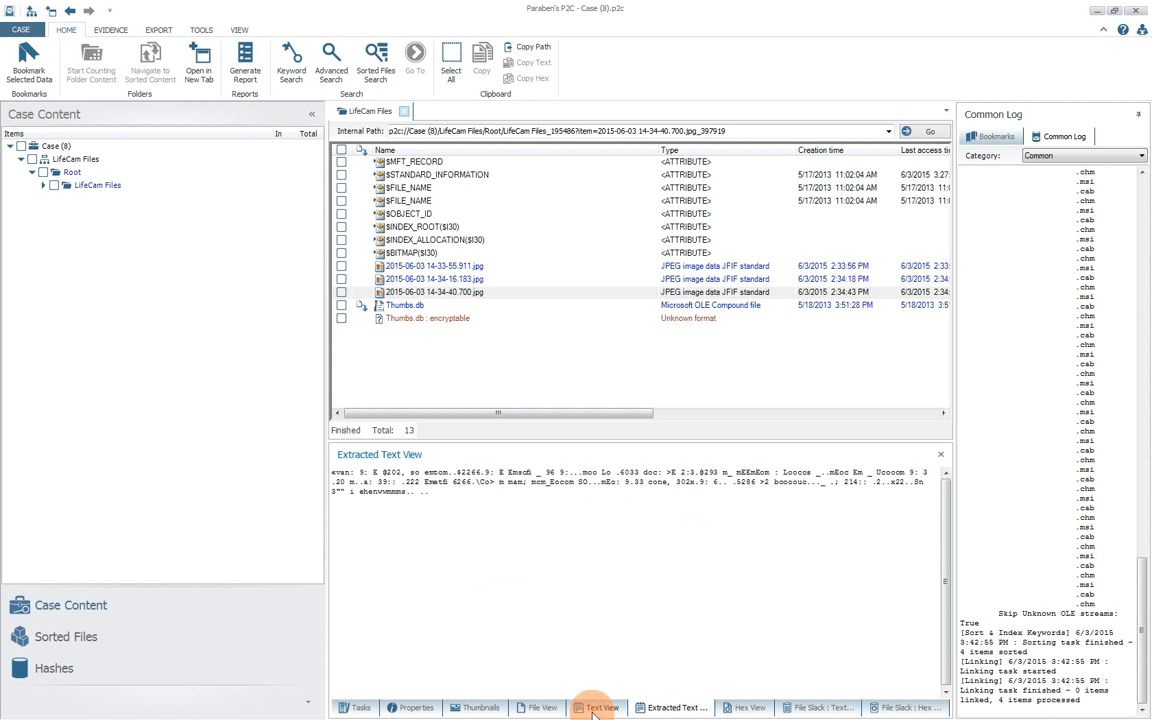
{"action": "left_click", "coordinate": [547, 709]}
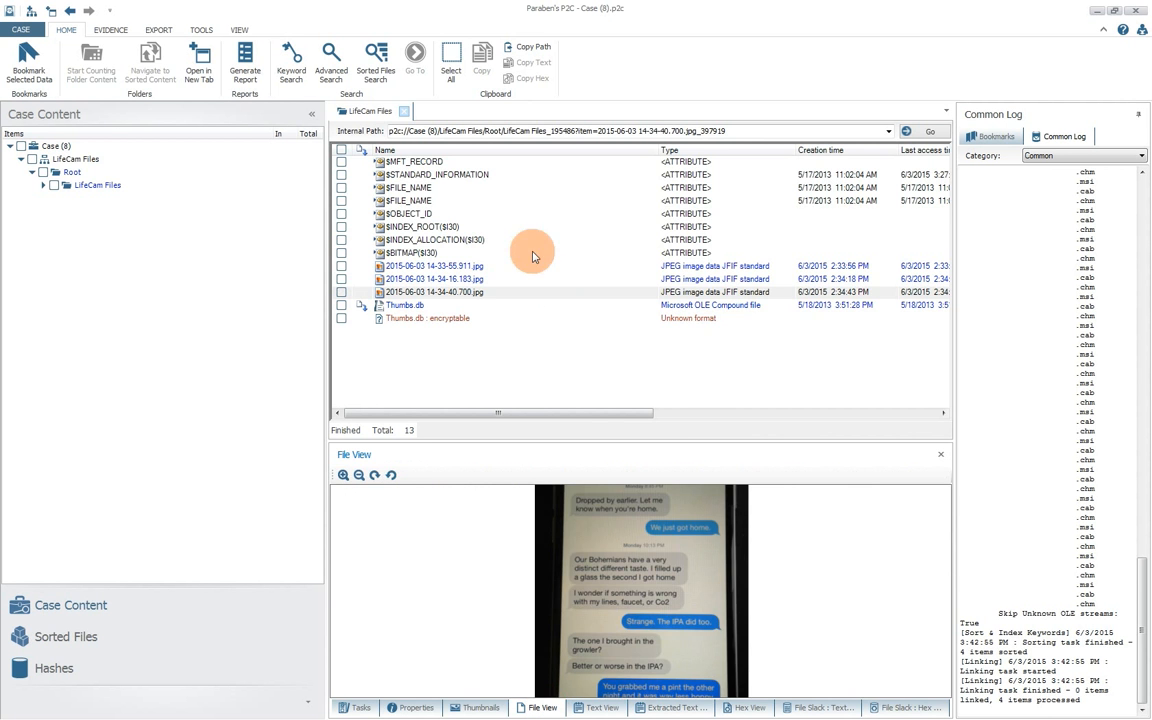
- Set up an advanced search of the LifeCam Files folder that includes extracted text data for images (OCR)
{"action": "left_click", "coordinate": [71, 175]}
{"action": "left_click", "coordinate": [97, 186]}
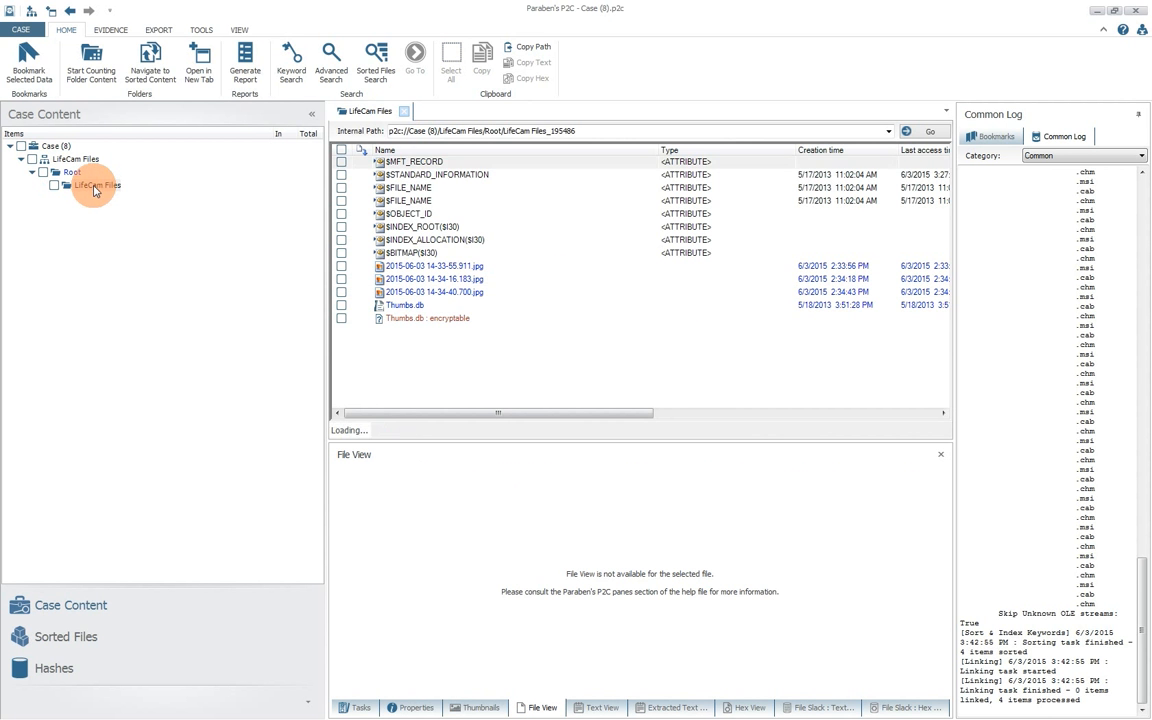
{"action": "left_click", "coordinate": [333, 70]}
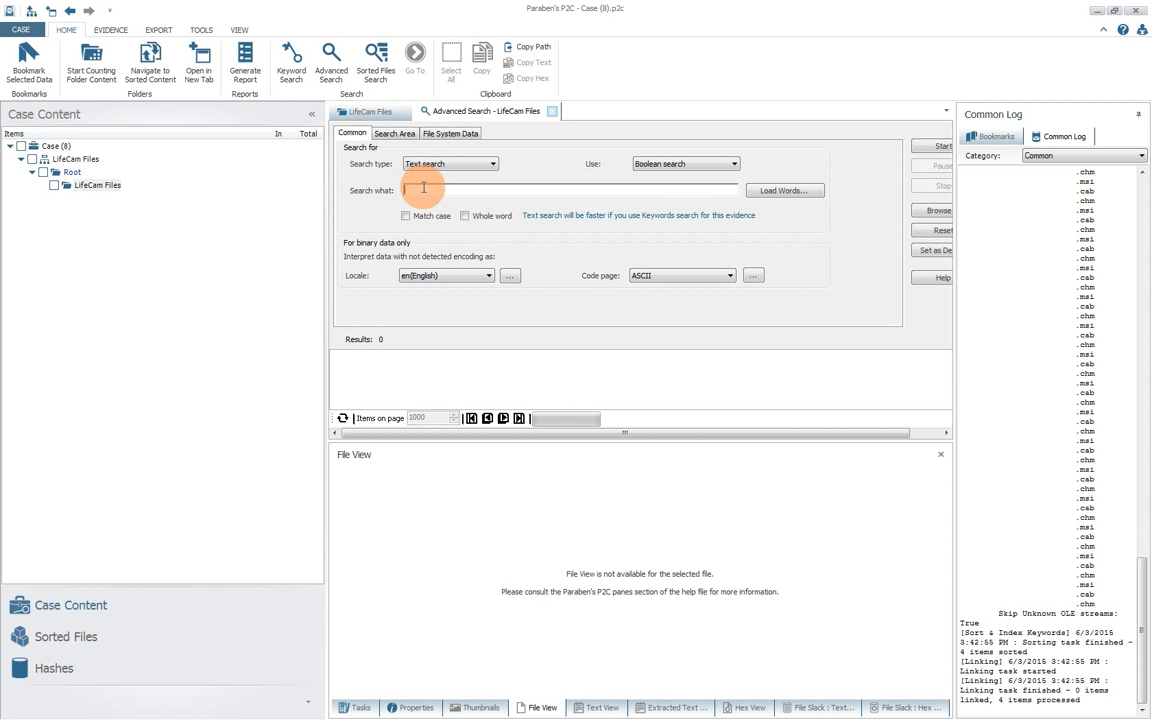
{"action": "left_click", "coordinate": [417, 190]}
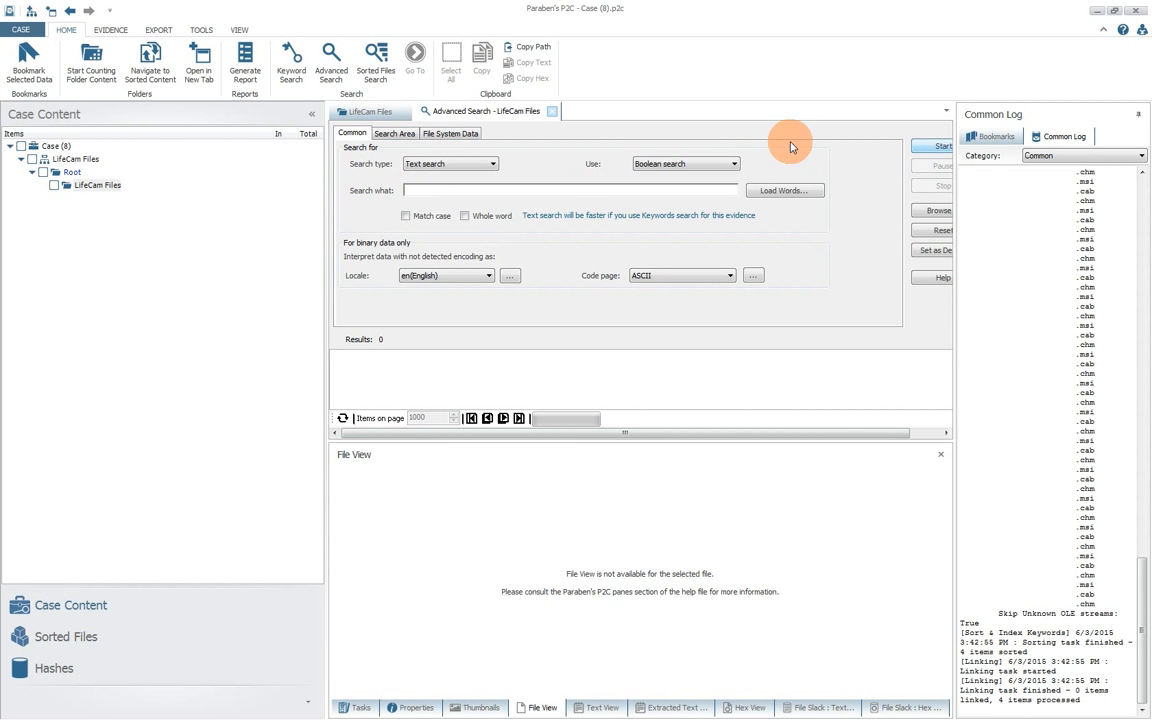
{"action": "left_click", "coordinate": [449, 134]}
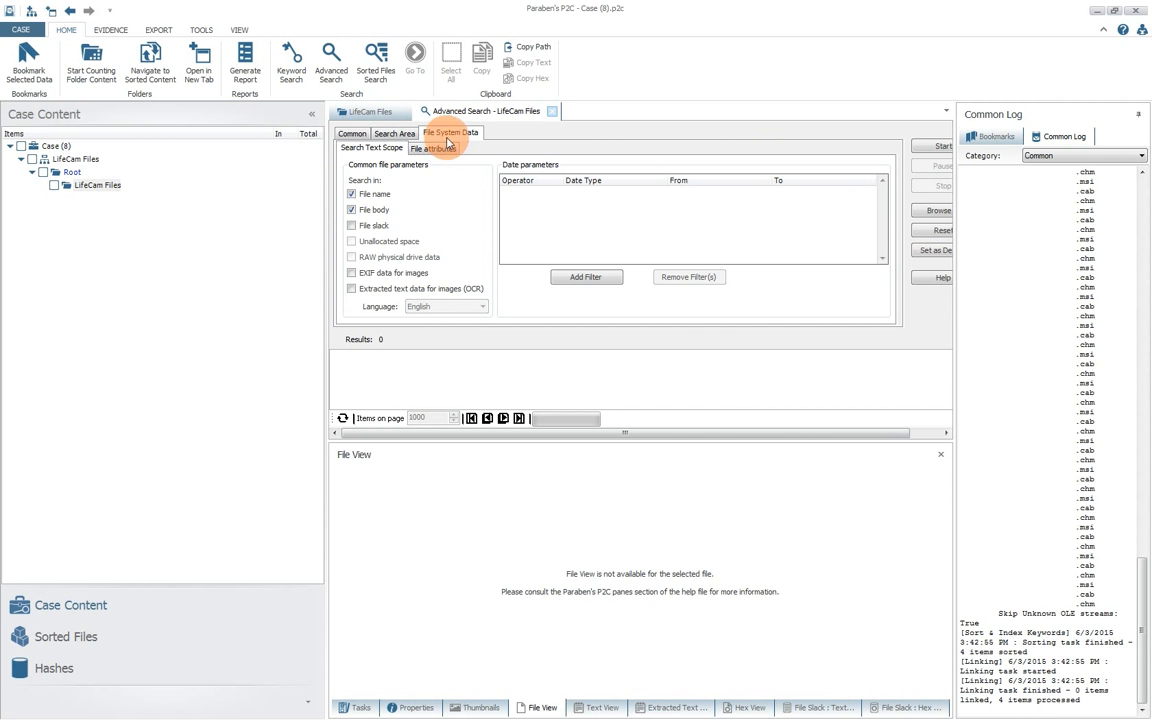
{"action": "left_click", "coordinate": [352, 288]}
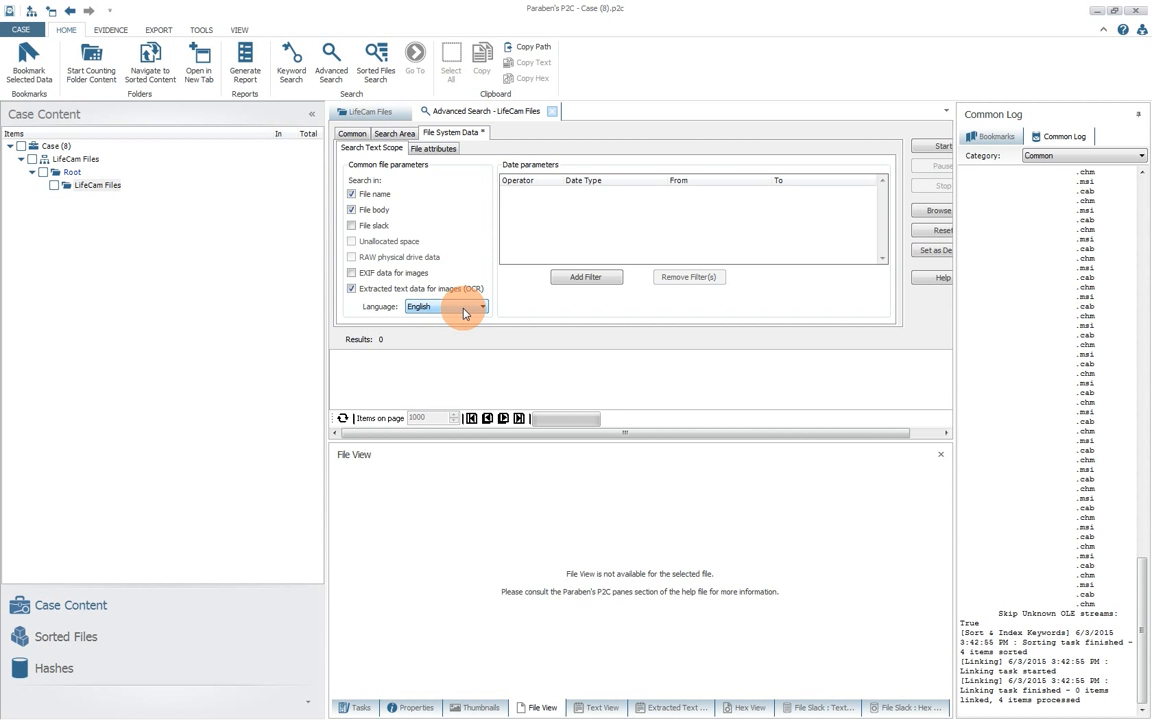
- Run the text search for the word "hoppy"
{"action": "left_click", "coordinate": [352, 133]}
{"action": "left_click", "coordinate": [415, 189]}
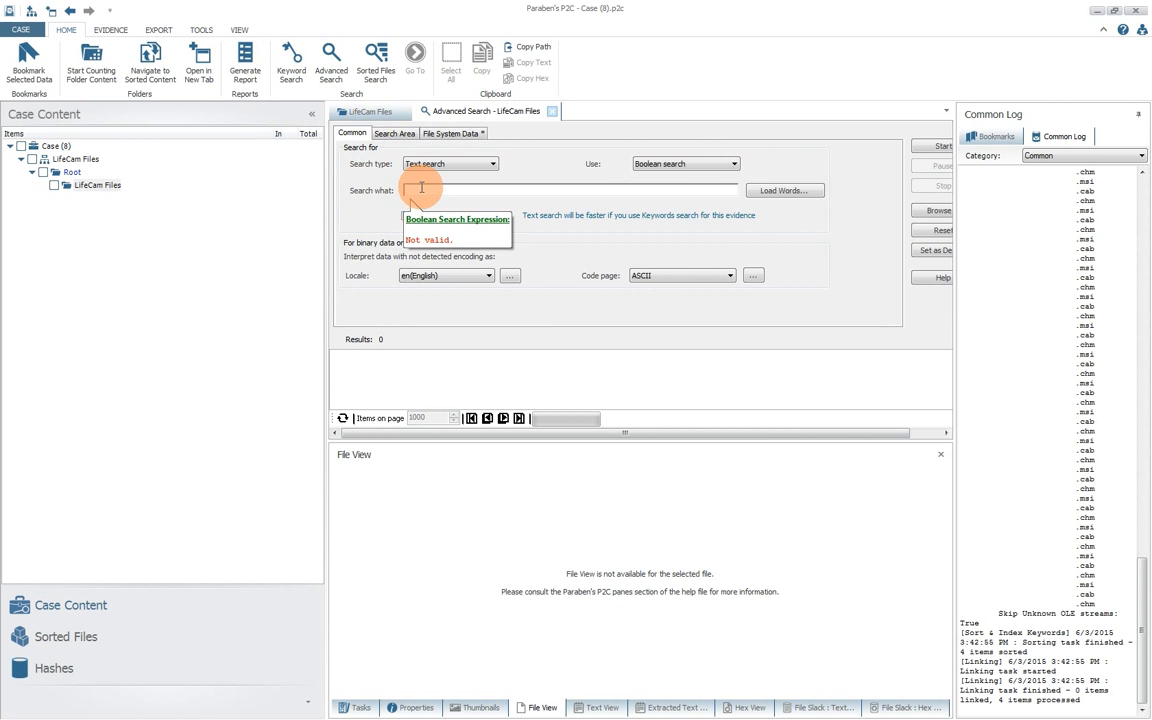
{"action": "type", "text": "happy"}
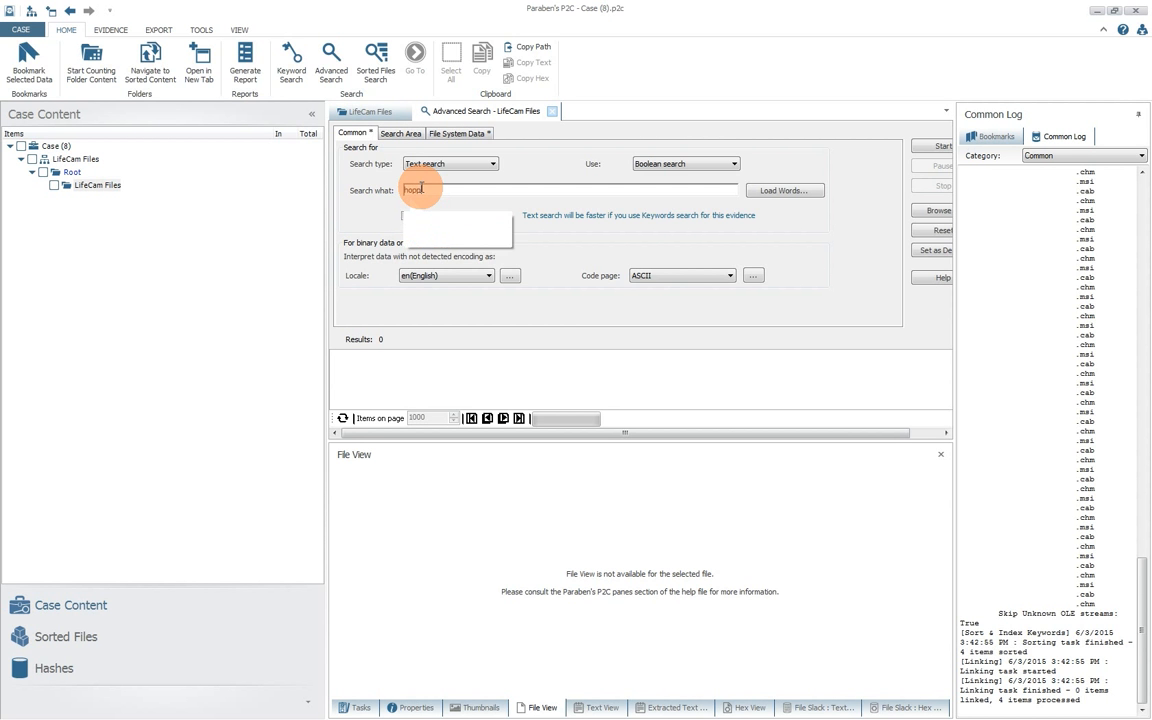
{"action": "key", "text": "Return"}
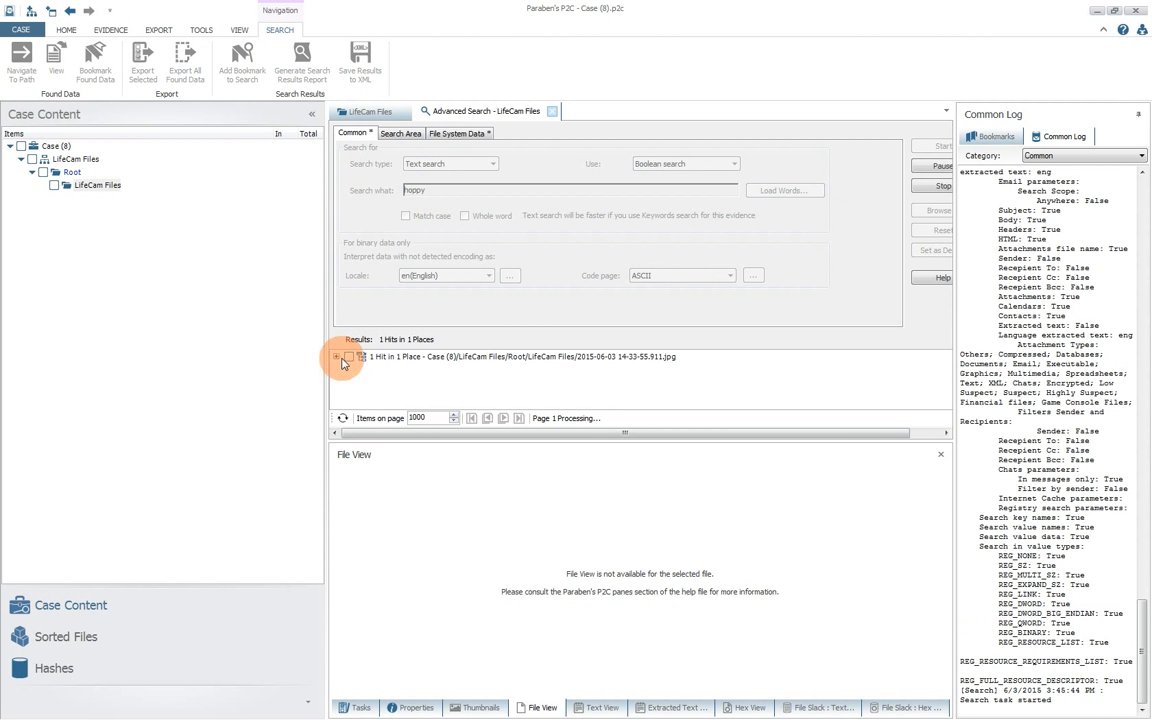
{"action": "left_click", "coordinate": [337, 357]}
{"action": "left_click", "coordinate": [336, 382]}
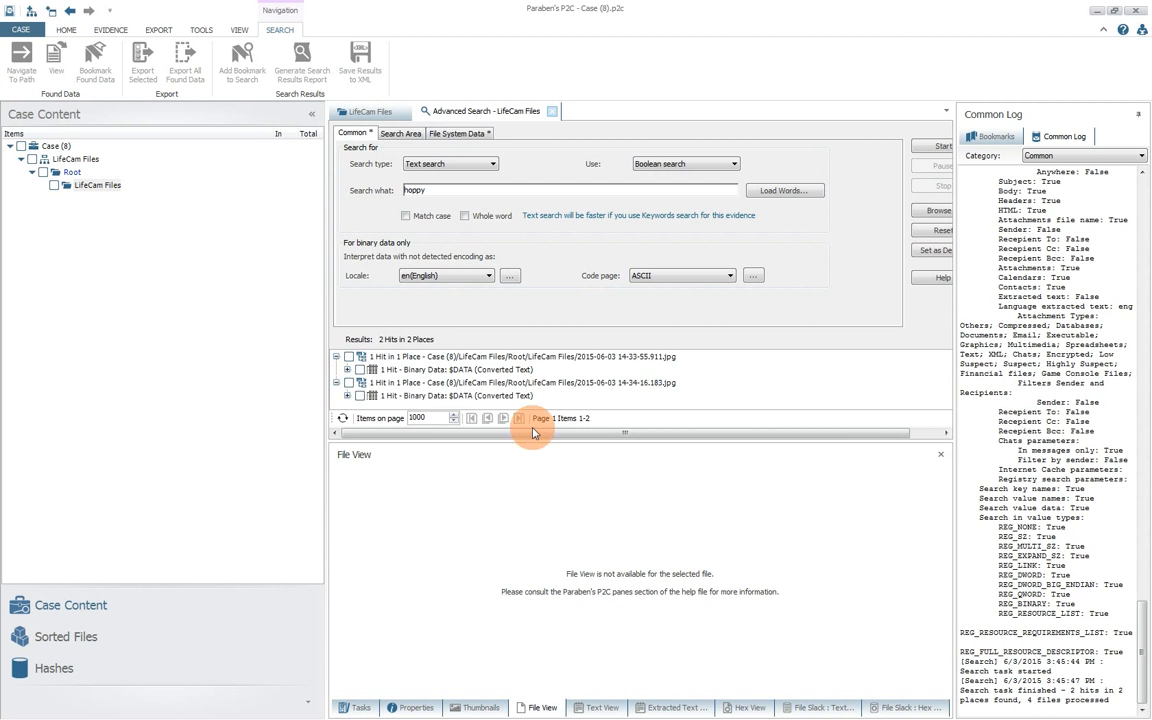
{"action": "left_click", "coordinate": [458, 370]}
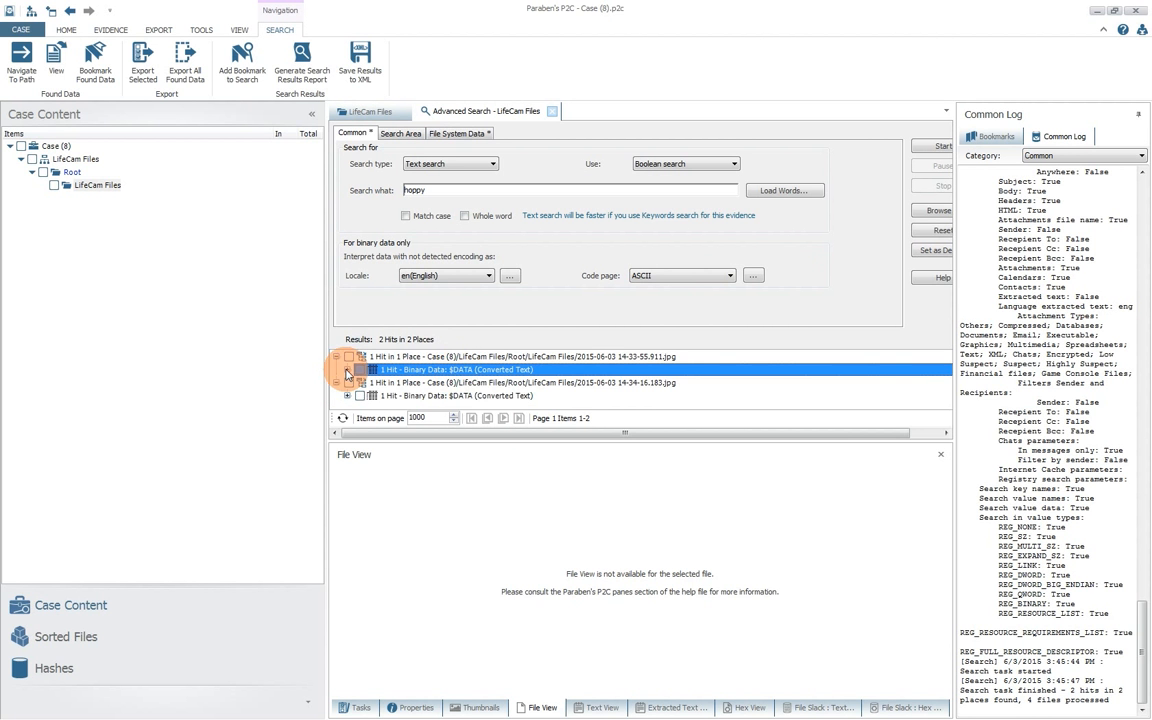
{"action": "left_click", "coordinate": [347, 370]}
{"action": "left_click", "coordinate": [413, 384]}
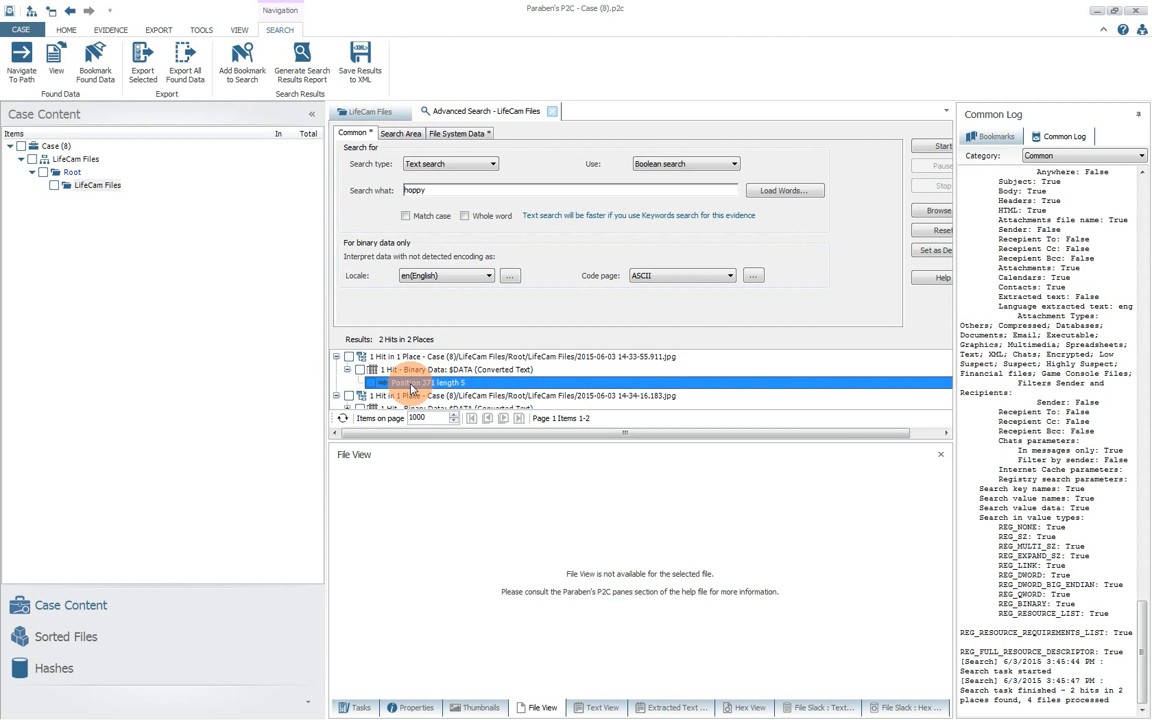
{"action": "scroll", "coordinate": [438, 402], "scroll_direction": "down", "scroll_amount": 3}
{"action": "scroll", "coordinate": [438, 402], "scroll_direction": "up", "scroll_amount": 3}
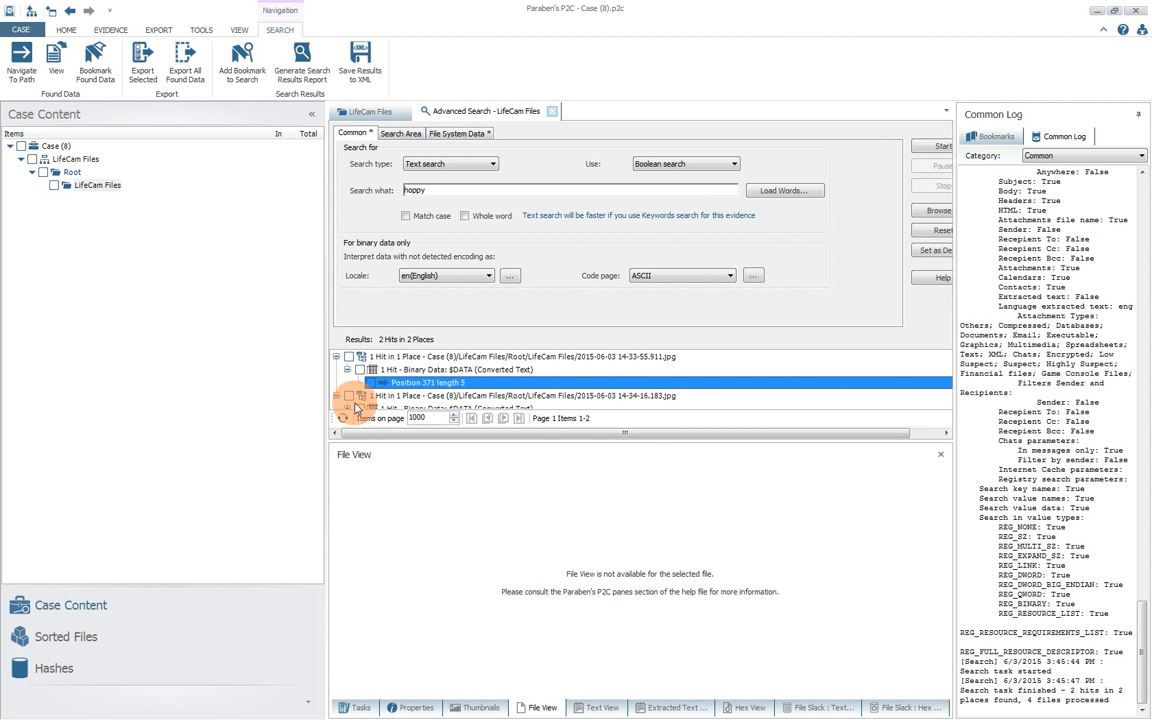
{"action": "left_click", "coordinate": [360, 410]}
{"action": "left_click", "coordinate": [406, 398]}
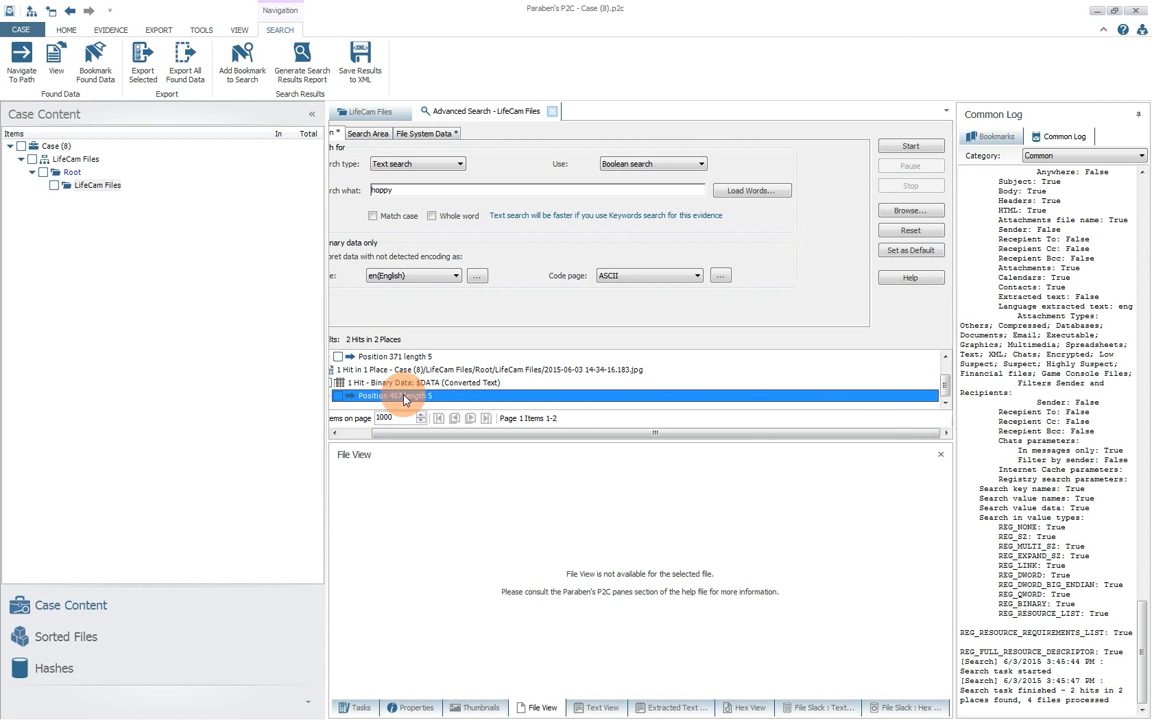
{"action": "left_click", "coordinate": [388, 356]}
{"action": "left_click_drag", "start_coordinate": [442, 432], "coordinate": [398, 432]}
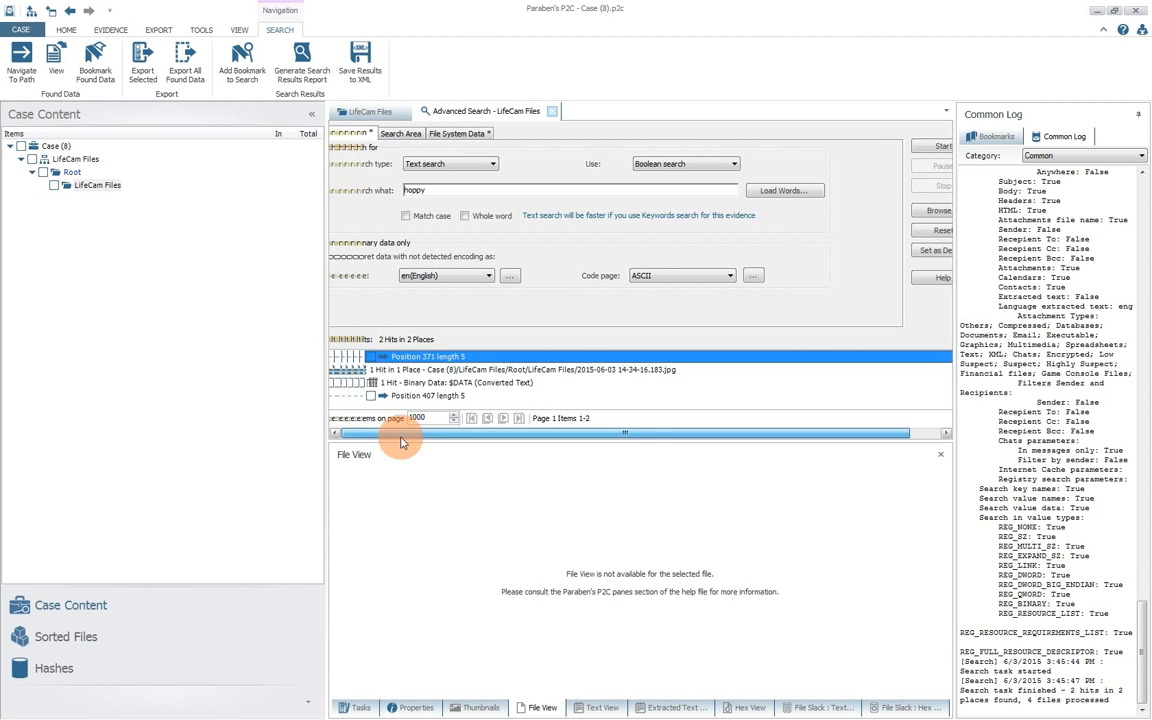
{"action": "double_click", "coordinate": [420, 358]}
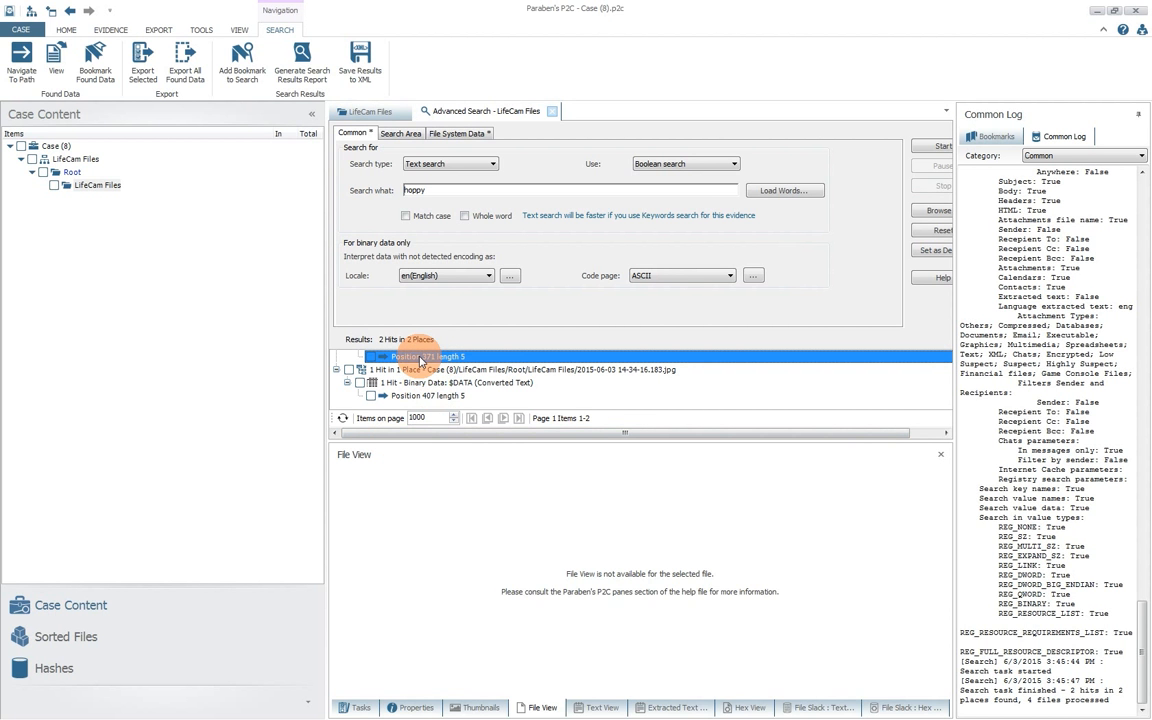